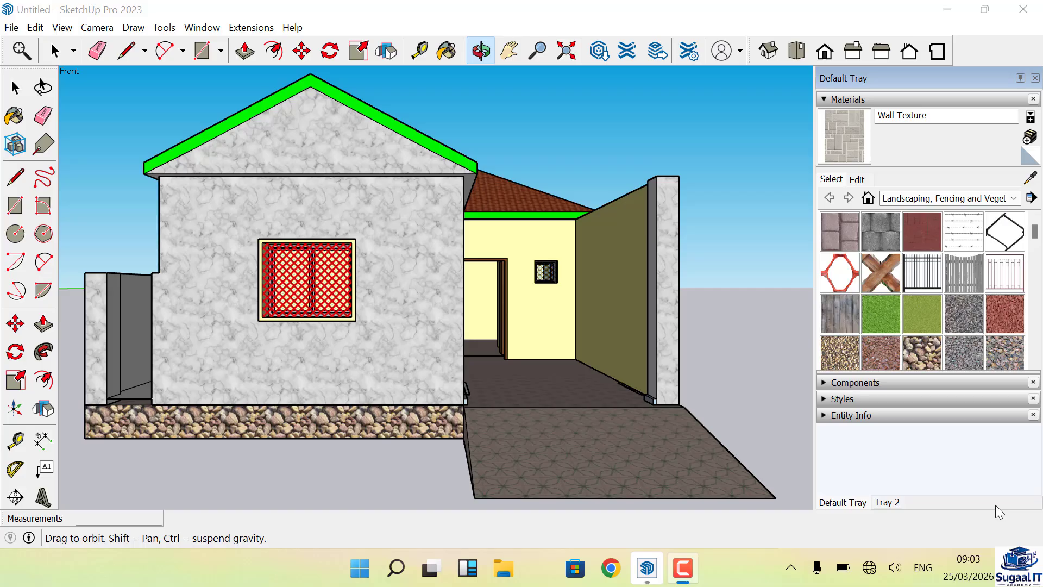
- Hide the roof group of the house to expose the rooms and wall tops
left_click_drag(592, 270, 530, 331)
scroll(478, 353, "up", 8)
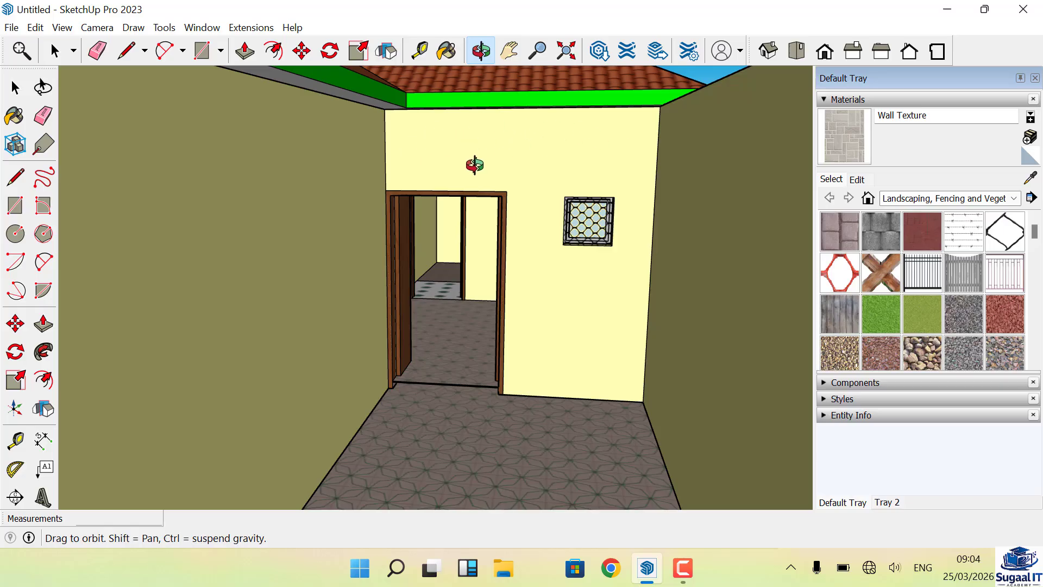
scroll(482, 256, "down", 10)
left_click_drag(474, 186, 414, 228)
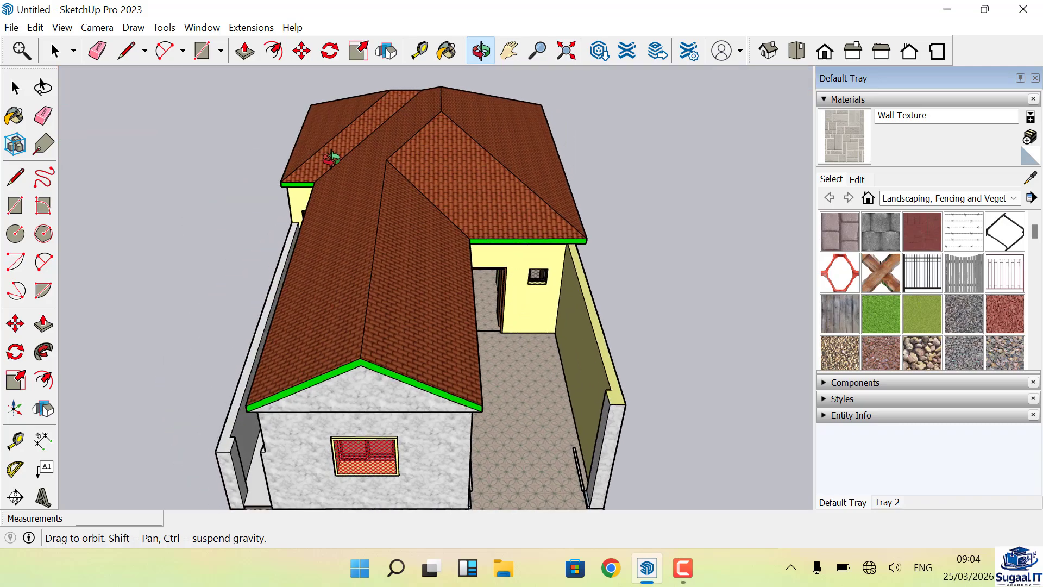
scroll(332, 157, "up", 1)
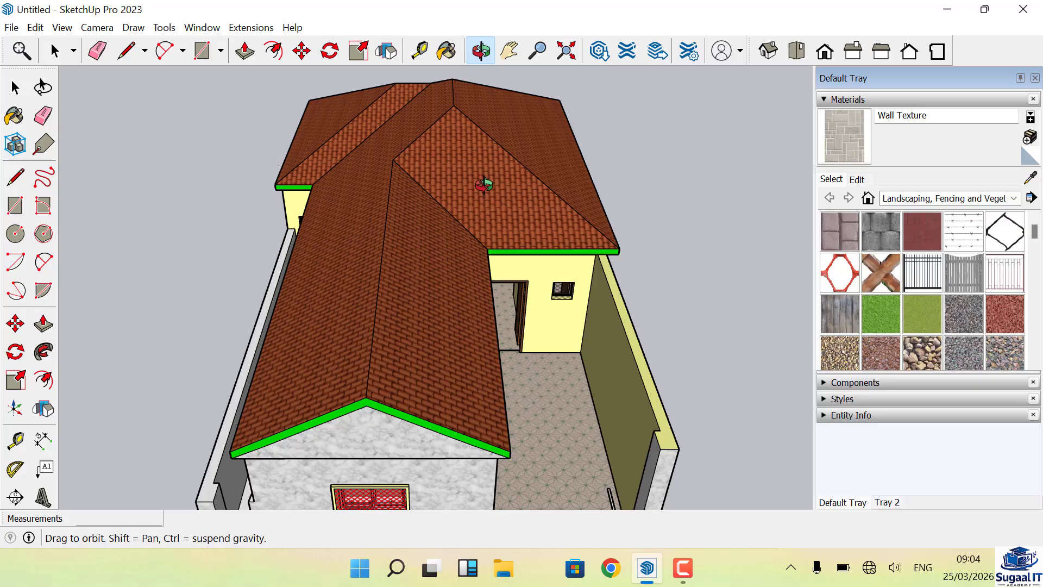
key("space")
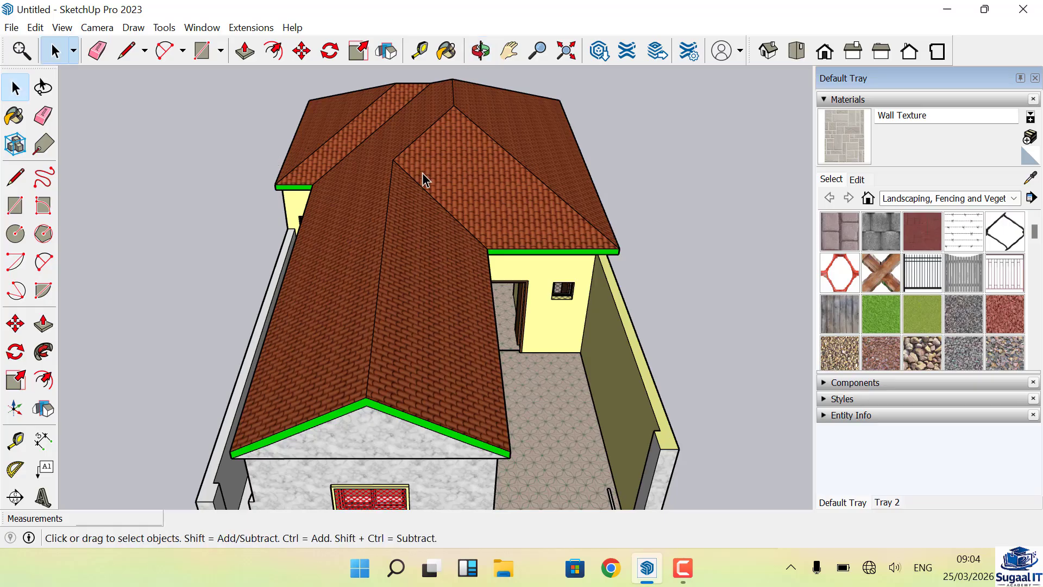
right_click(438, 171)
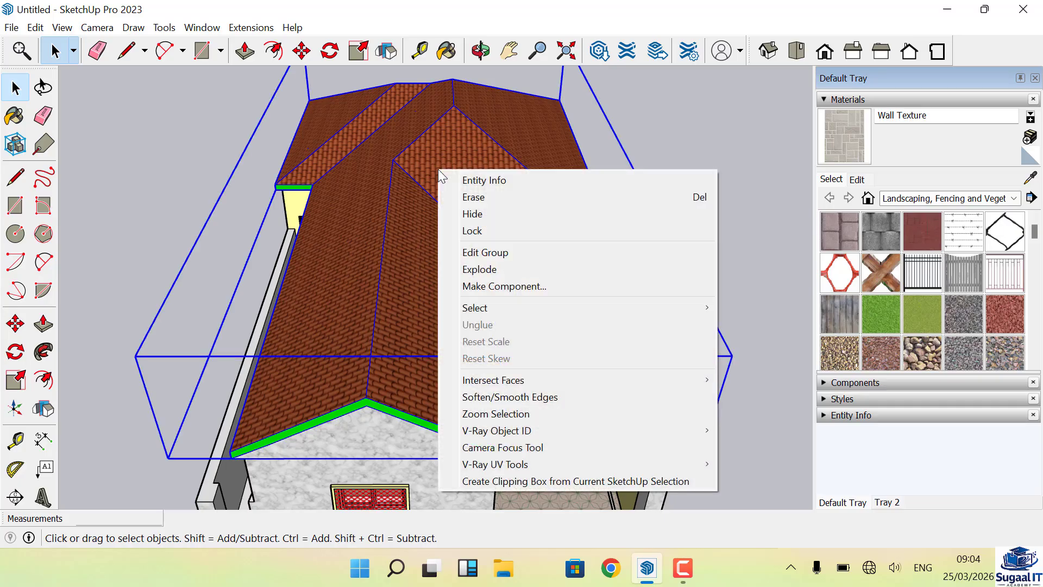
left_click(471, 214)
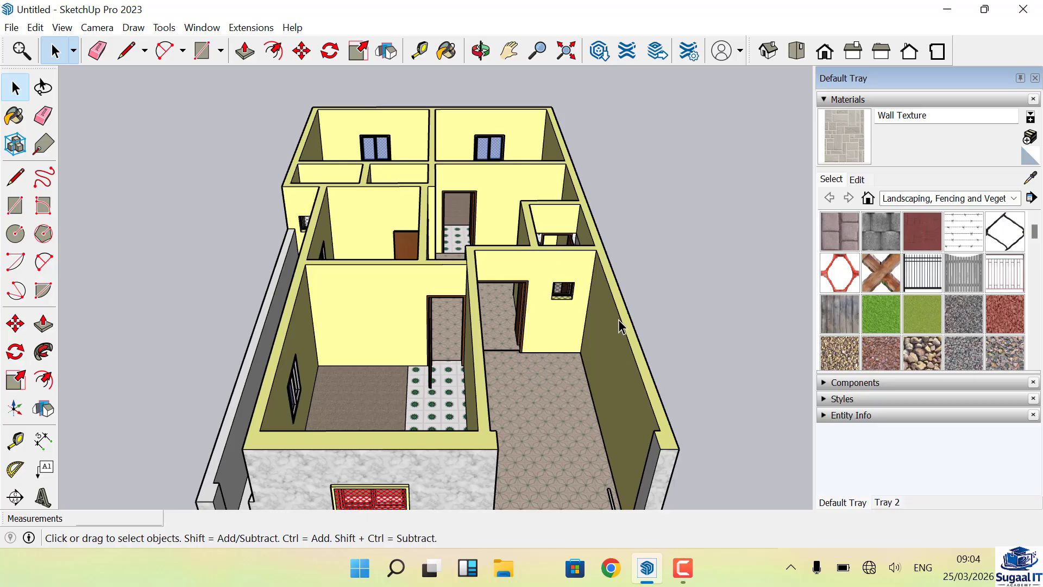
- Draw a 0.20 m line across the side wall's top, from the entrance wall's inner corner to the outer edge
scroll(619, 321, "up", 2)
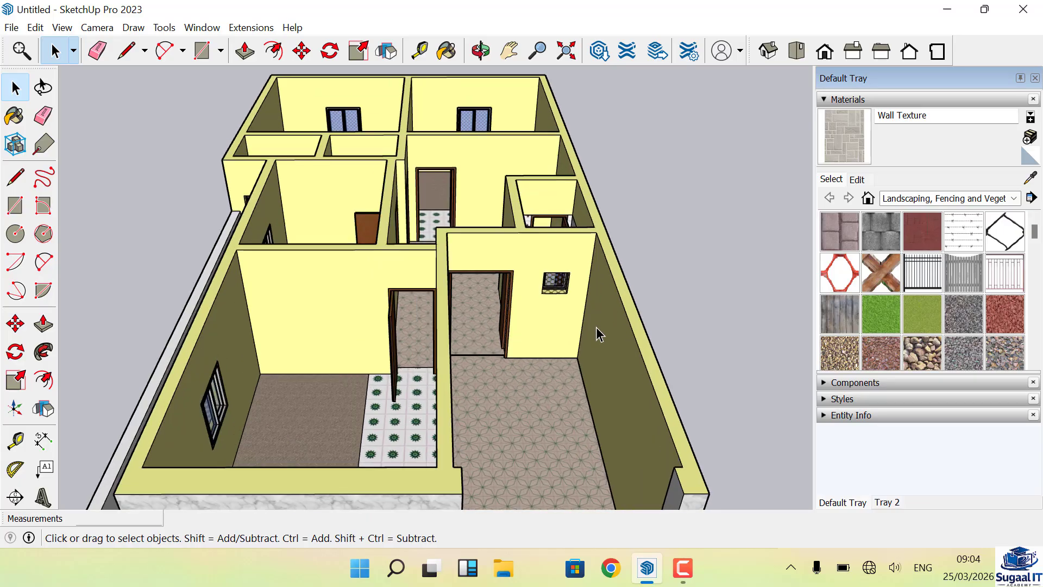
left_click(480, 50)
left_click_drag(533, 263, 480, 249)
scroll(543, 220, "up", 5)
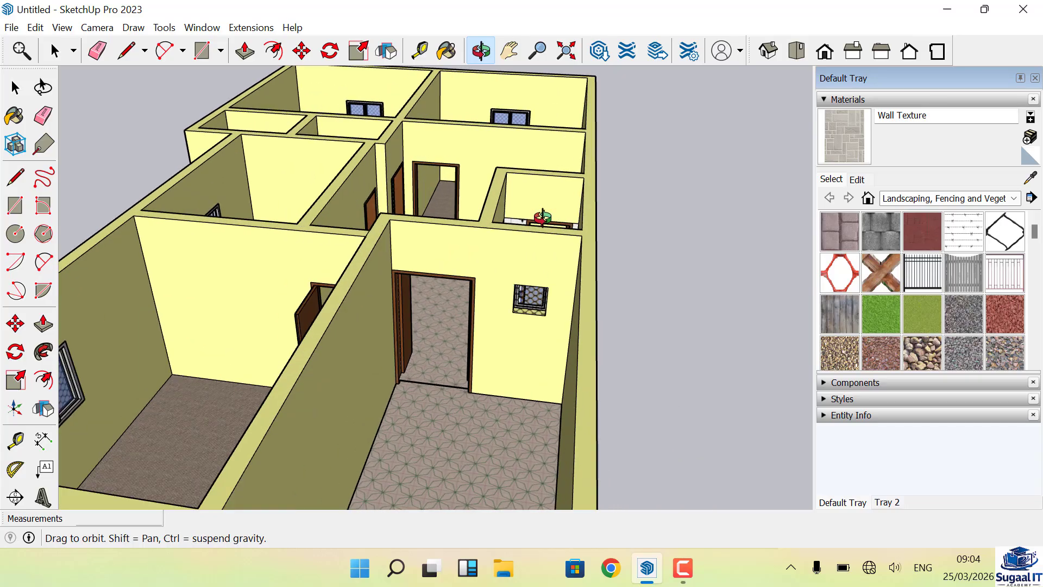
left_click(122, 55)
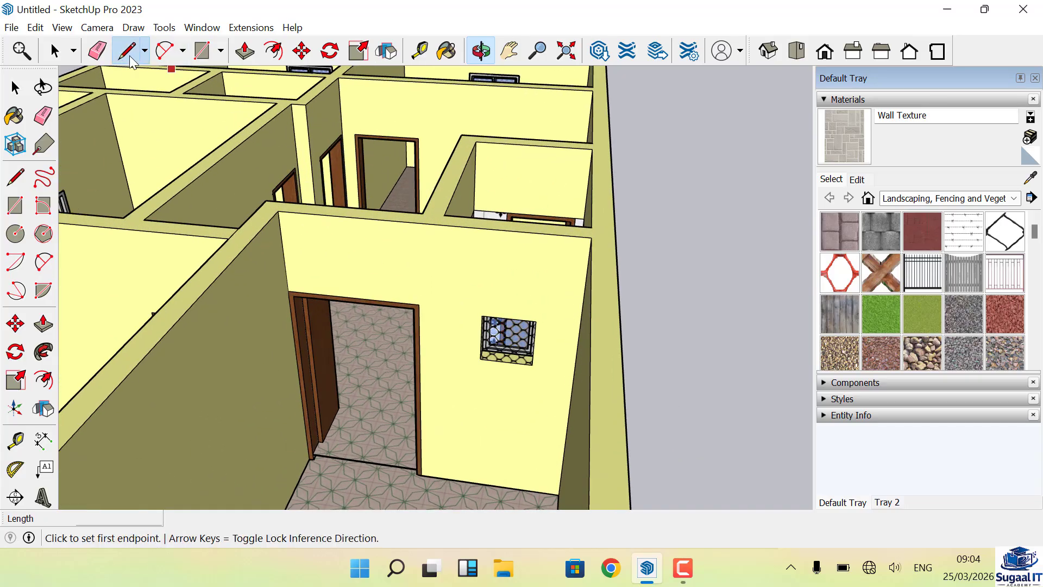
scroll(615, 247, "up", 3)
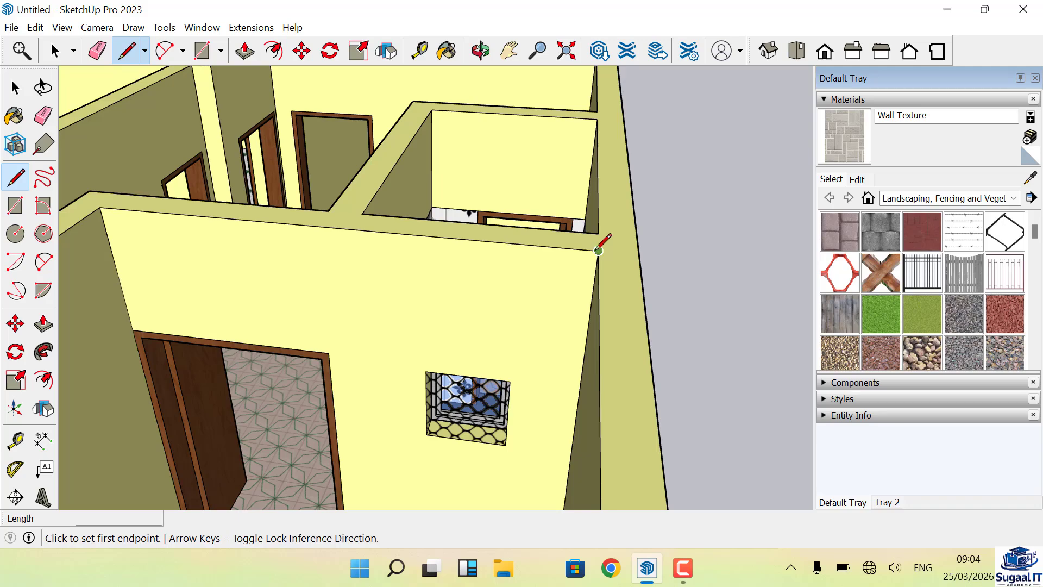
left_click(598, 250)
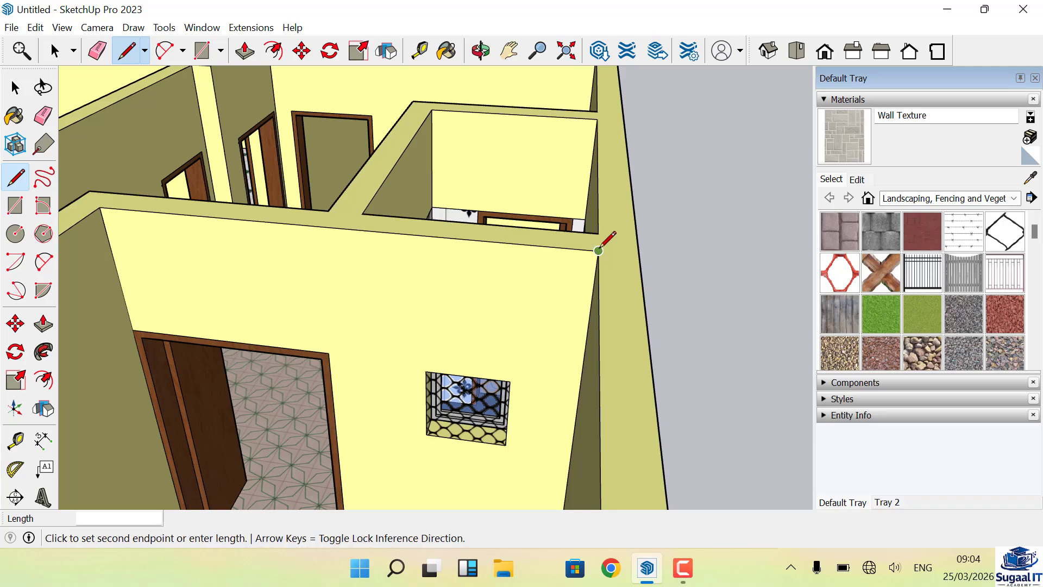
scroll(639, 253, "up", 1)
left_click(640, 254)
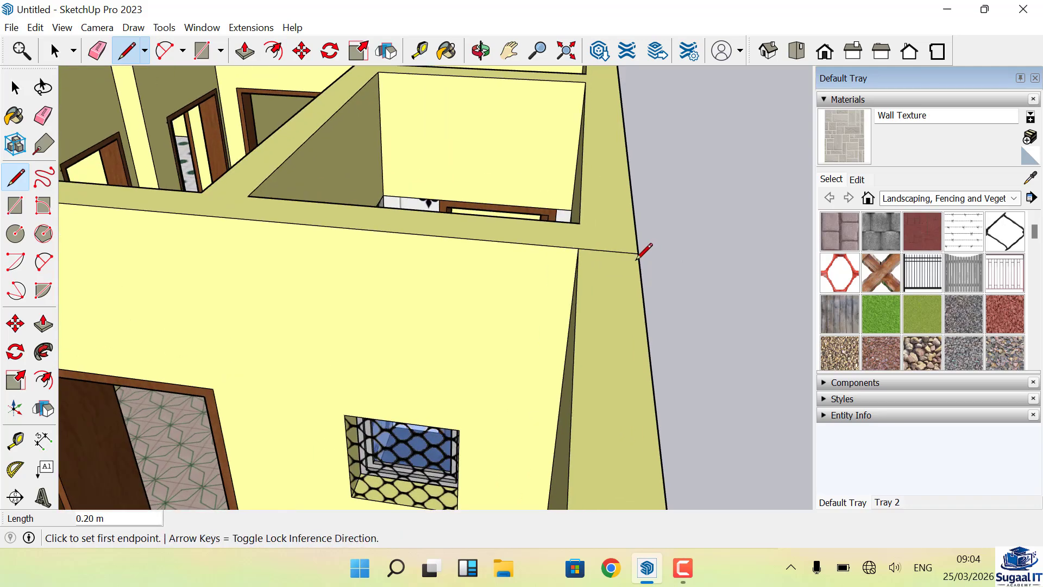
- Place a horizontal guide on the entrance wall 2.8 m above its bottom edge at the floor
scroll(379, 384, "down", 3)
scroll(493, 279, "down", 1)
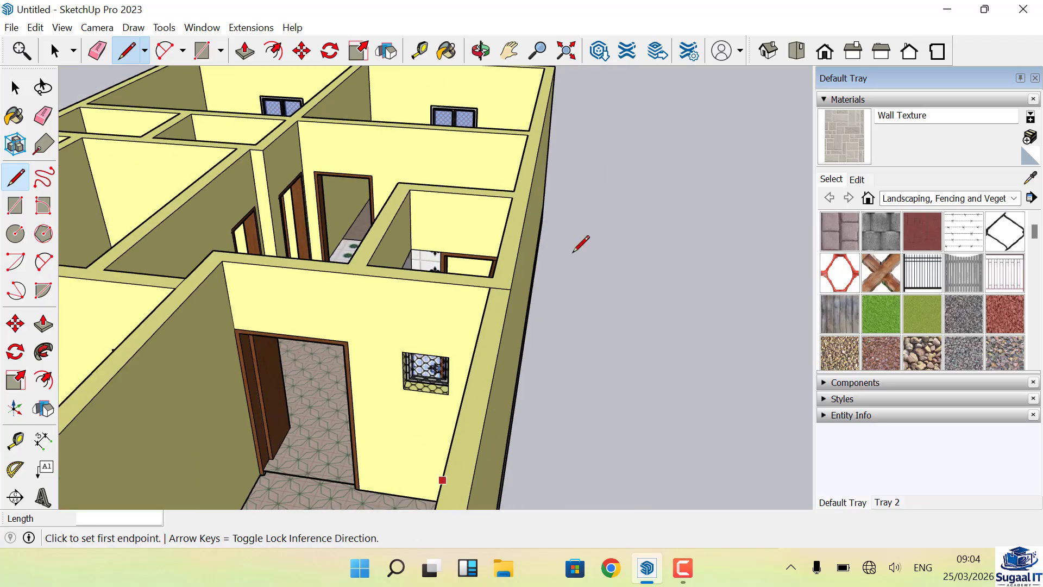
scroll(507, 217, "down", 3)
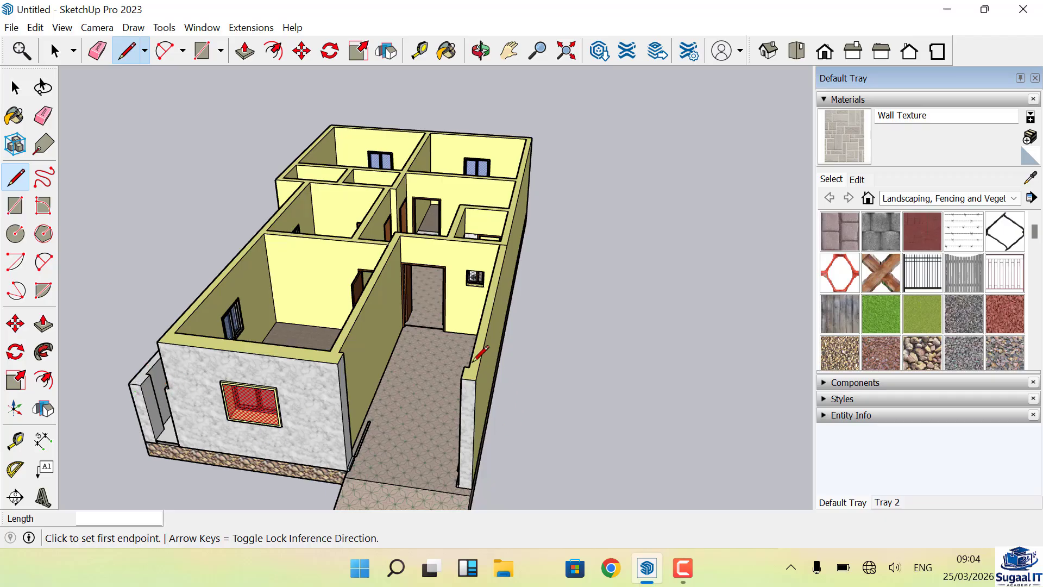
scroll(459, 329, "up", 1)
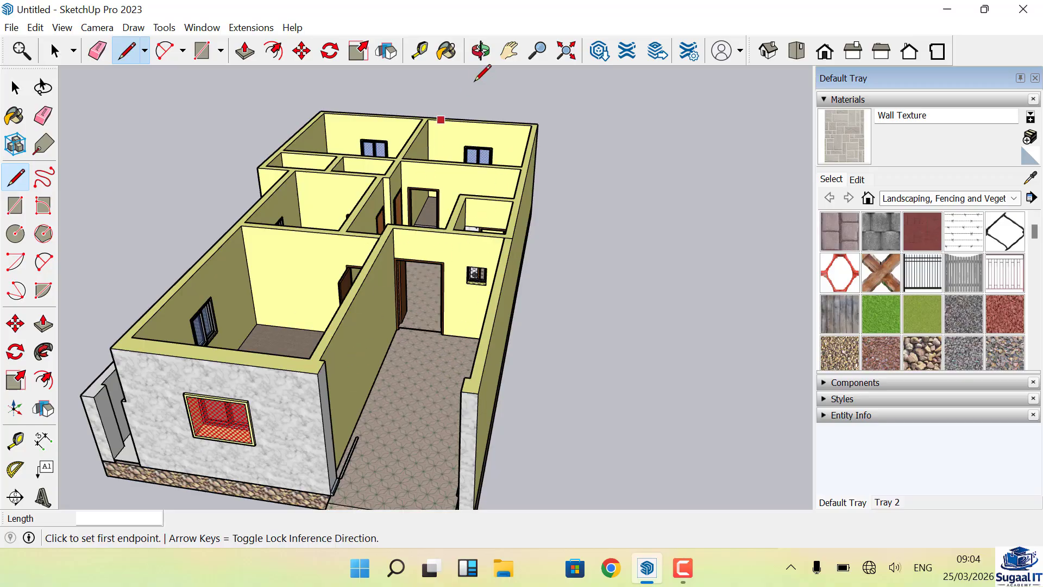
left_click(481, 51)
left_click_drag(467, 228, 482, 256)
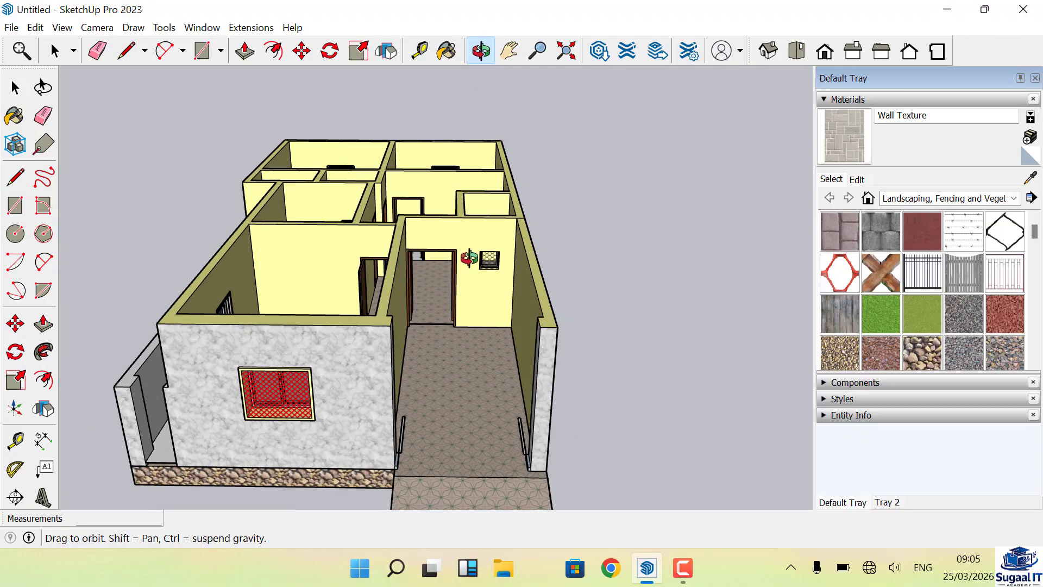
scroll(456, 331, "up", 6)
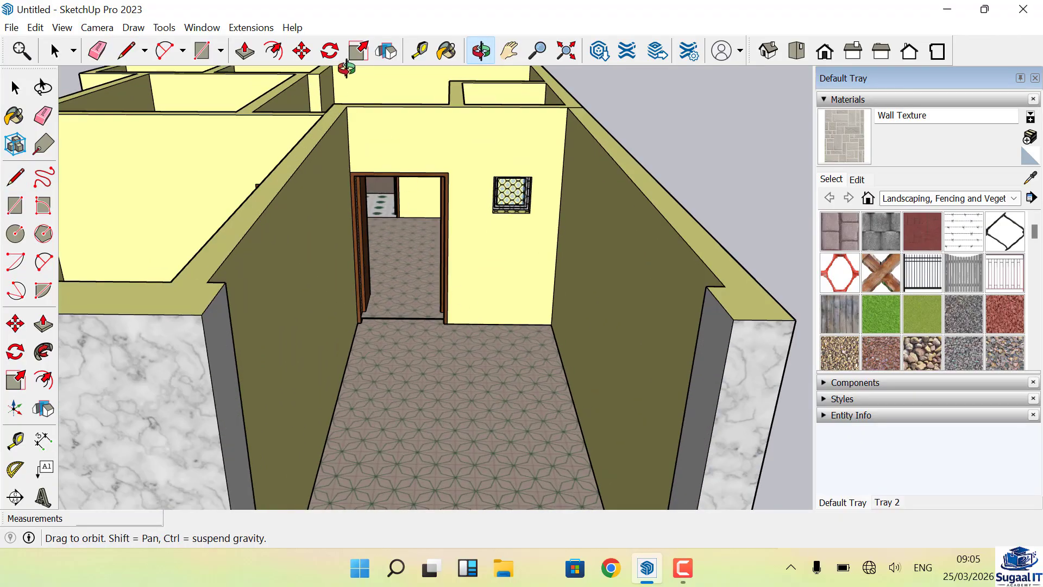
left_click(419, 50)
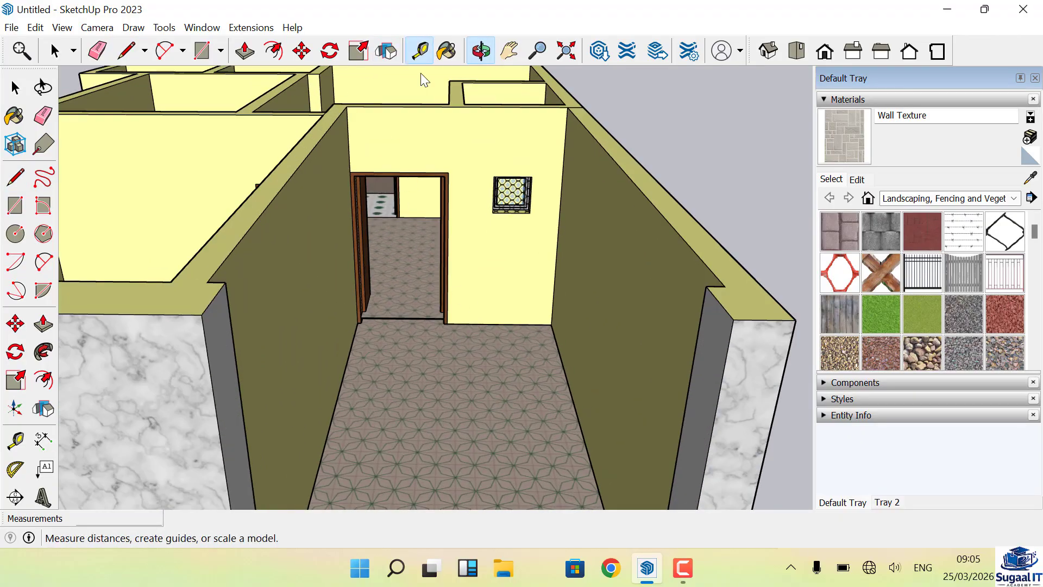
left_click(500, 312)
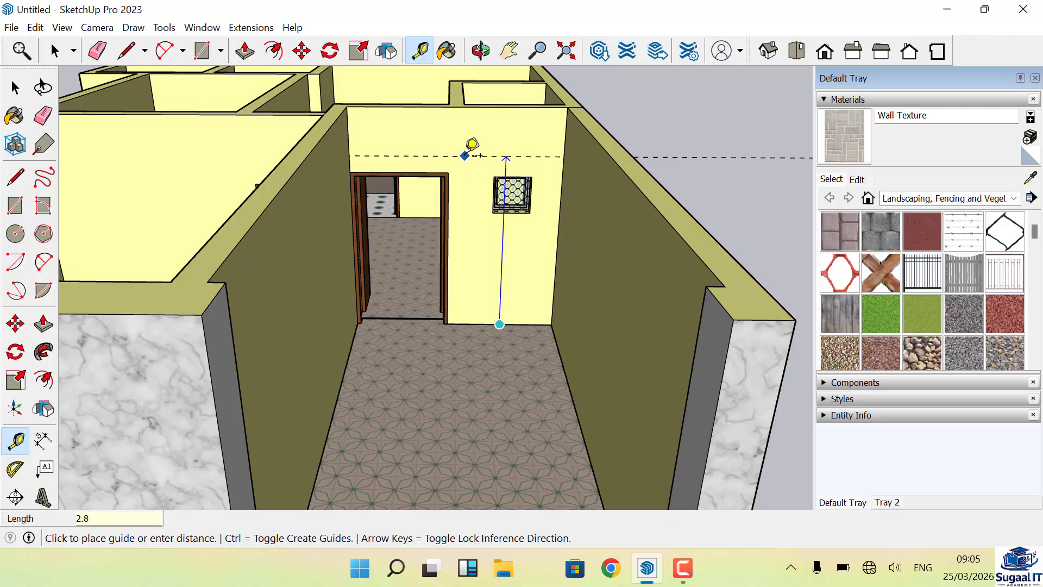
type("2.8")
key("Return")
- Try to offset a second guide 0.15 m from the 2.8 m guide on the entrance wall
scroll(465, 156, "up", 1)
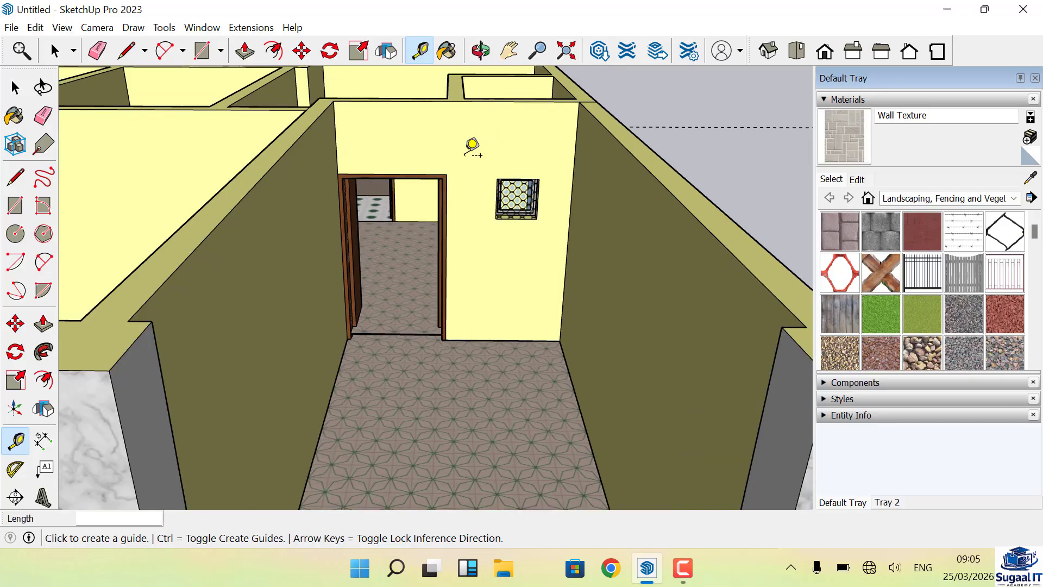
scroll(528, 99, "down", 2)
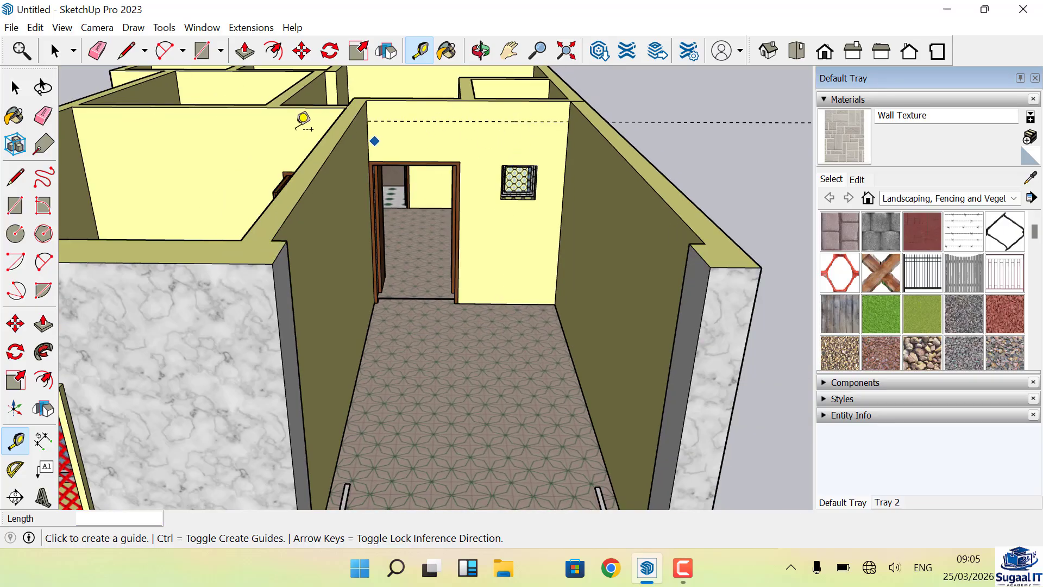
left_click(506, 122)
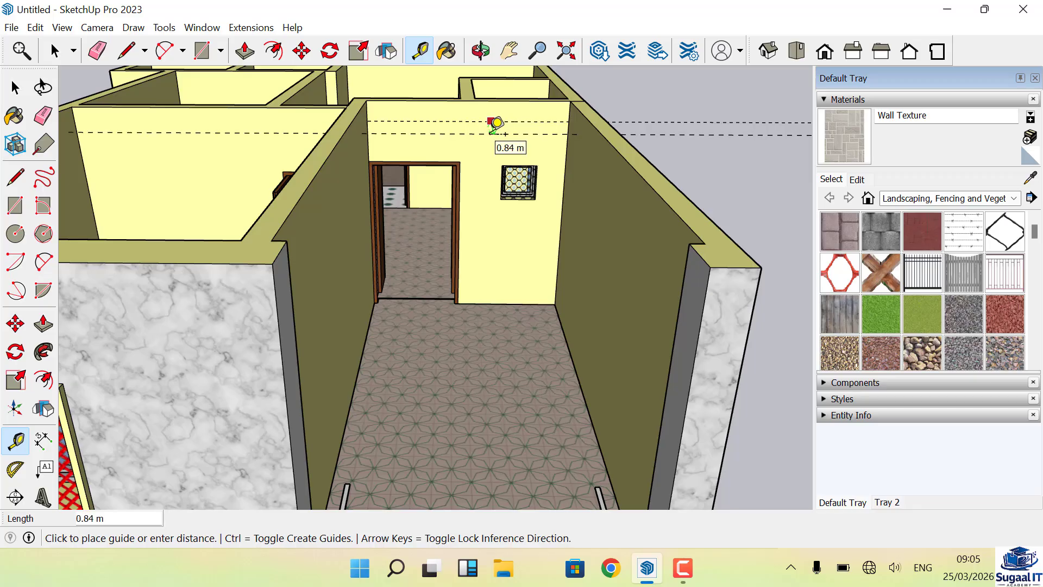
type(".15")
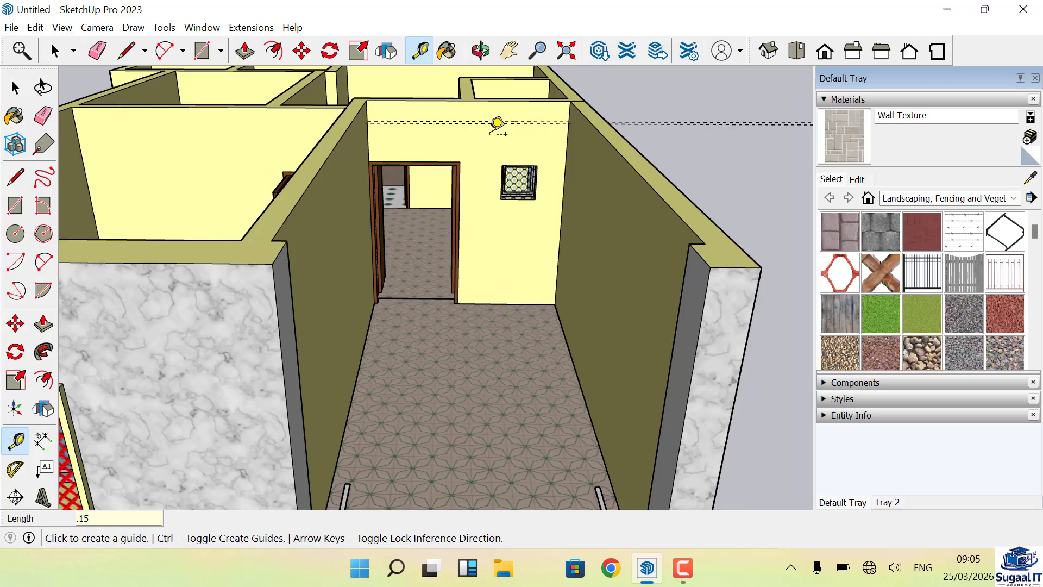
scroll(496, 124, "up", 2)
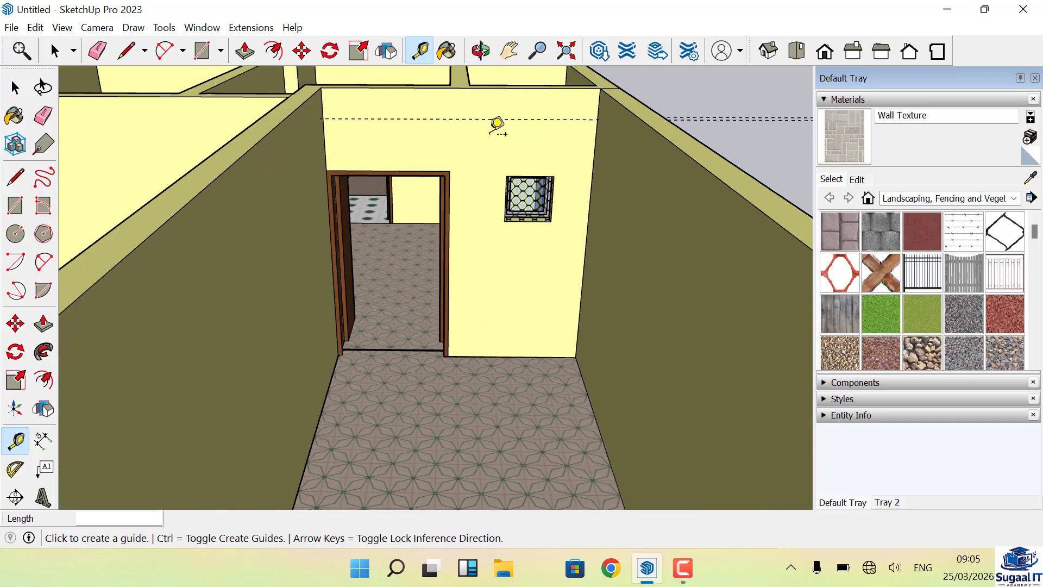
- Erase the misplaced second guide beside the 2.8 m guide
left_click(480, 50)
left_click_drag(530, 152, 266, 241)
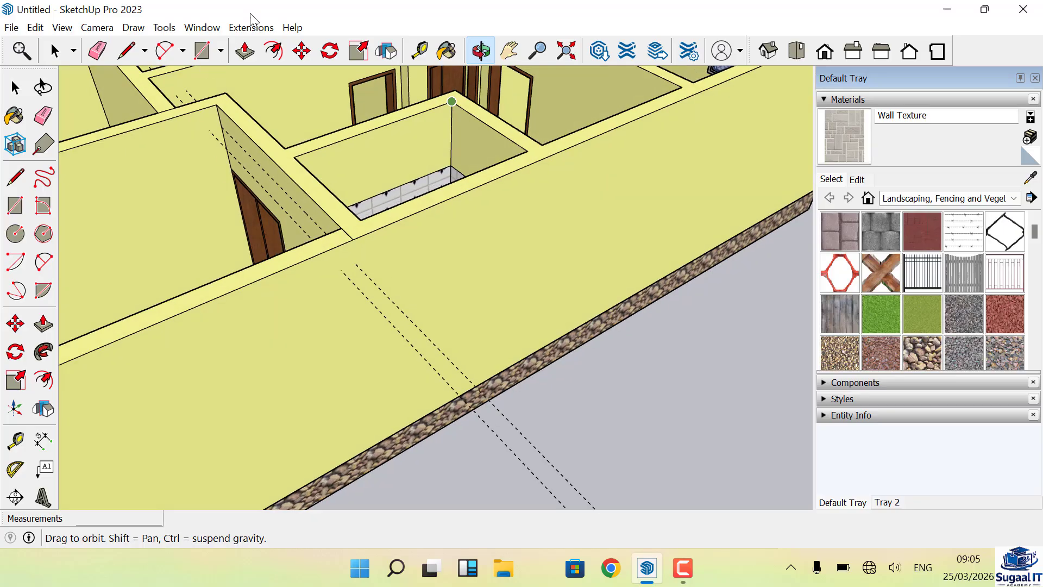
left_click(97, 50)
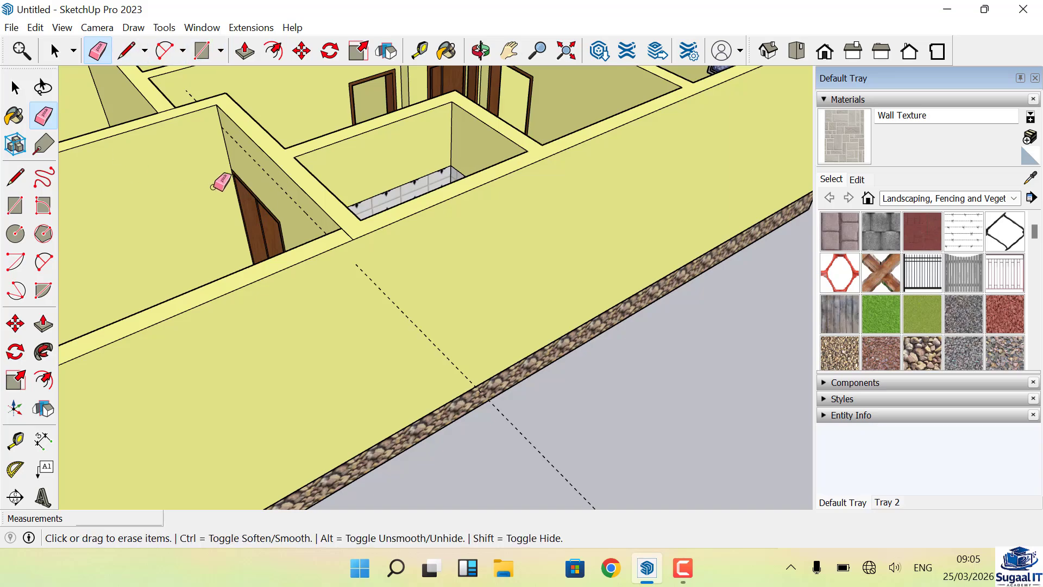
- From the front view, place a guide on the entrance wall 0.15 m below the 2.8 m guide
left_click(480, 51)
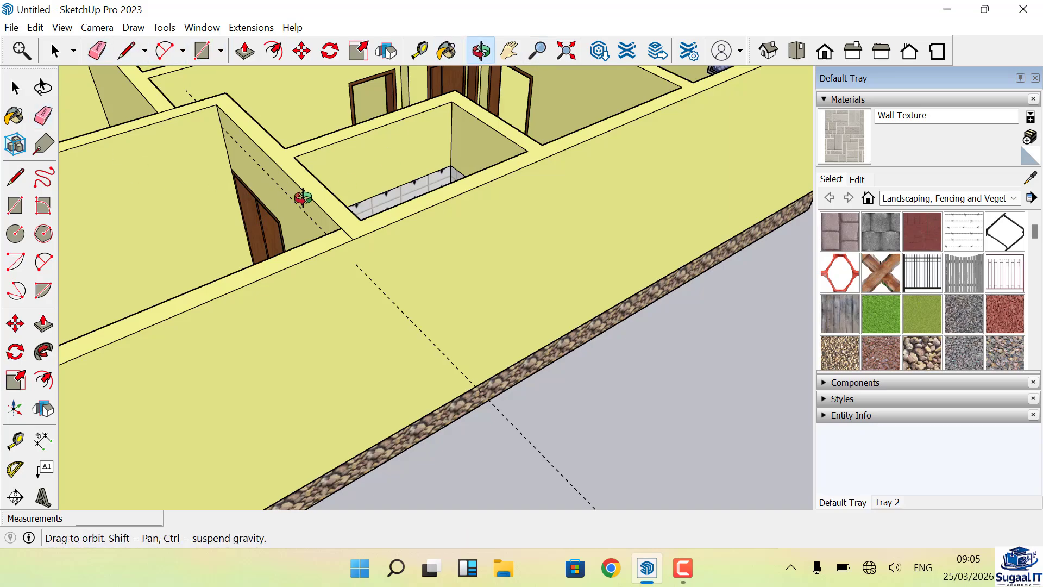
left_click_drag(303, 197, 508, 192)
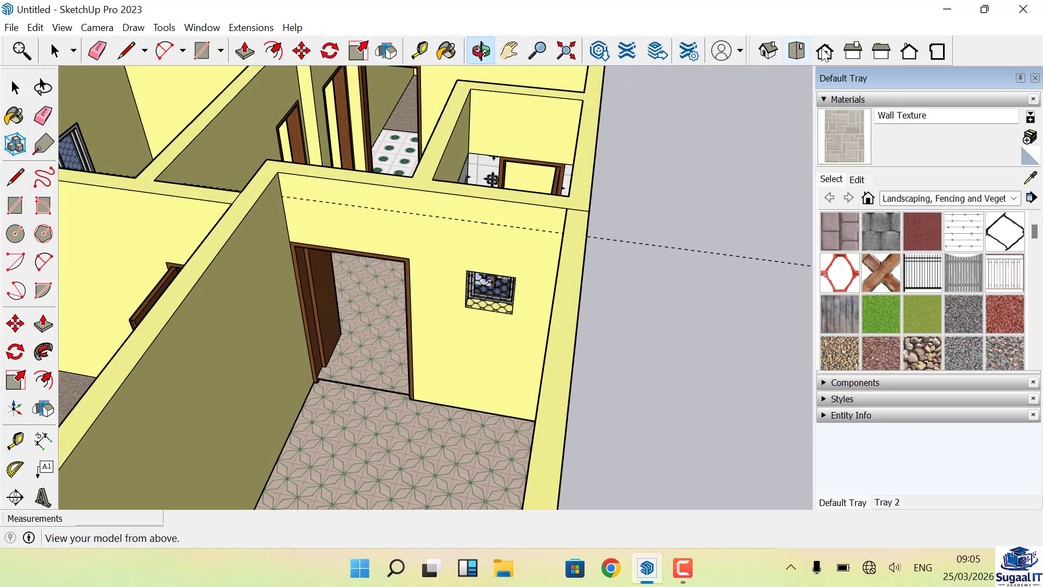
left_click(826, 52)
scroll(403, 271, "down", 8)
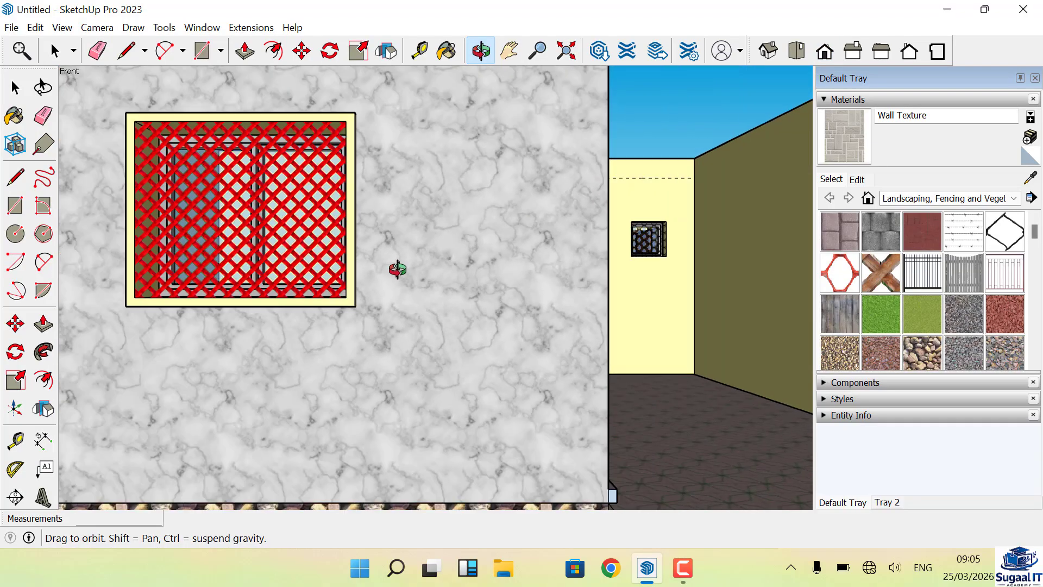
scroll(693, 186, "up", 3)
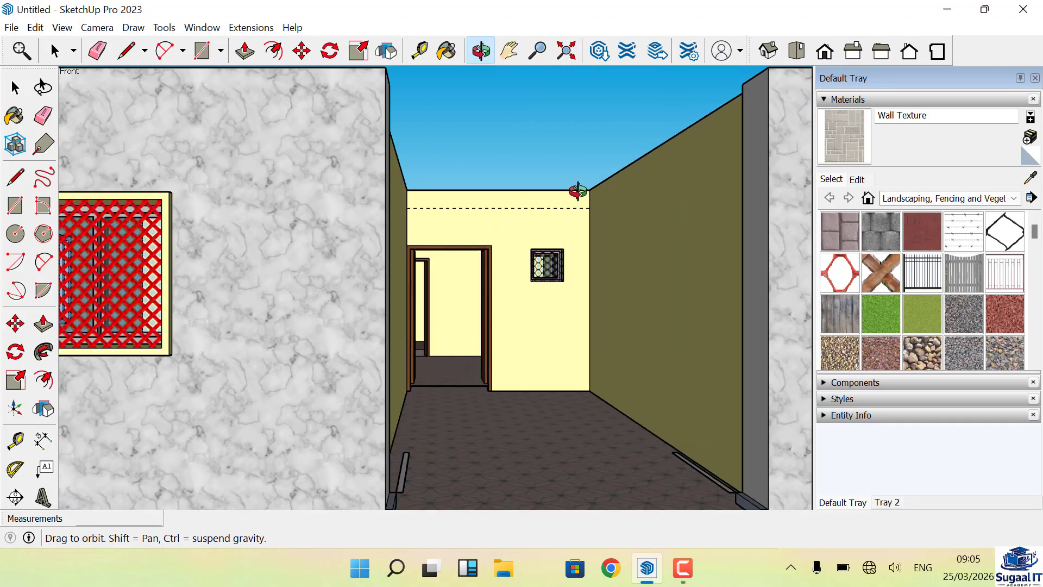
left_click(419, 50)
scroll(515, 211, "up", 2)
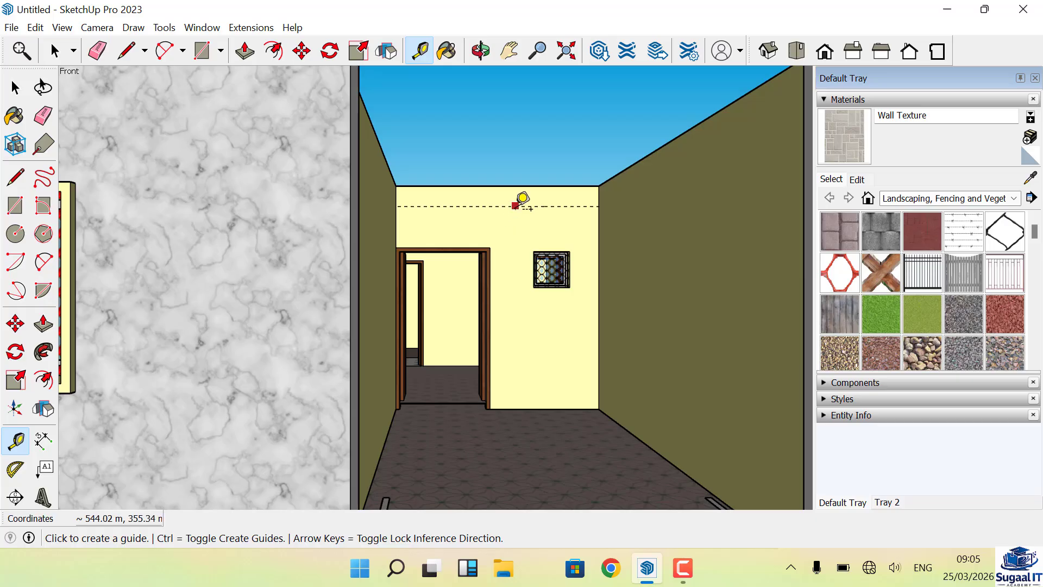
left_click(515, 207)
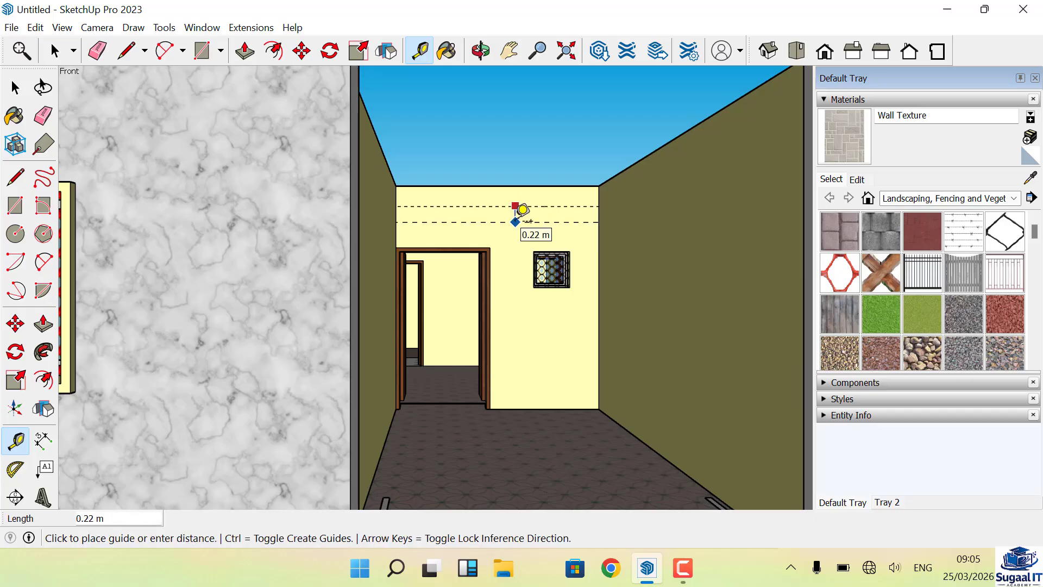
type(".15")
key("Return")
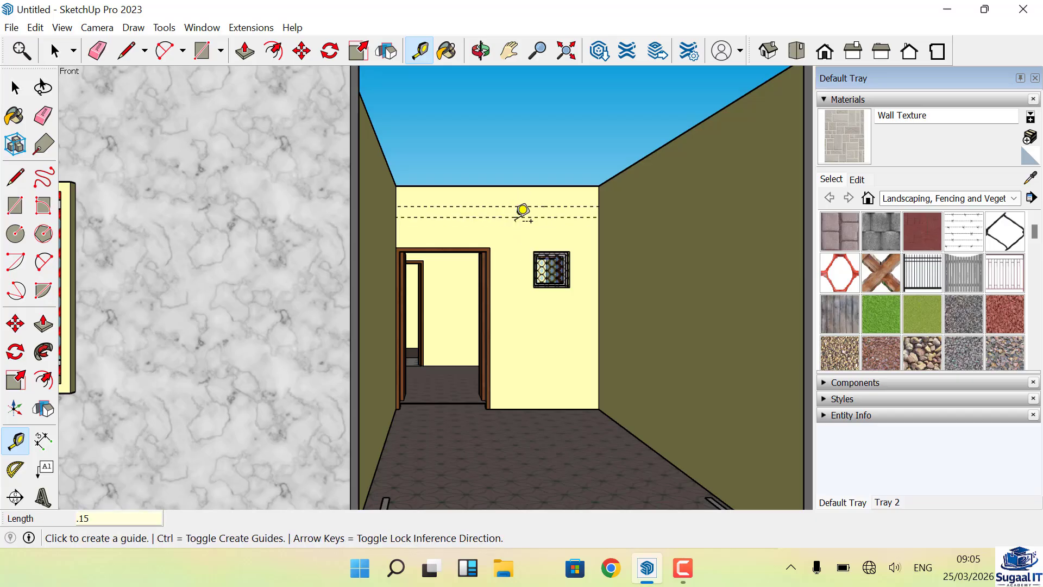
- Draw two 2.80 m lines across the entrance wall along both guides, closing off the horizontal band
left_click(125, 51)
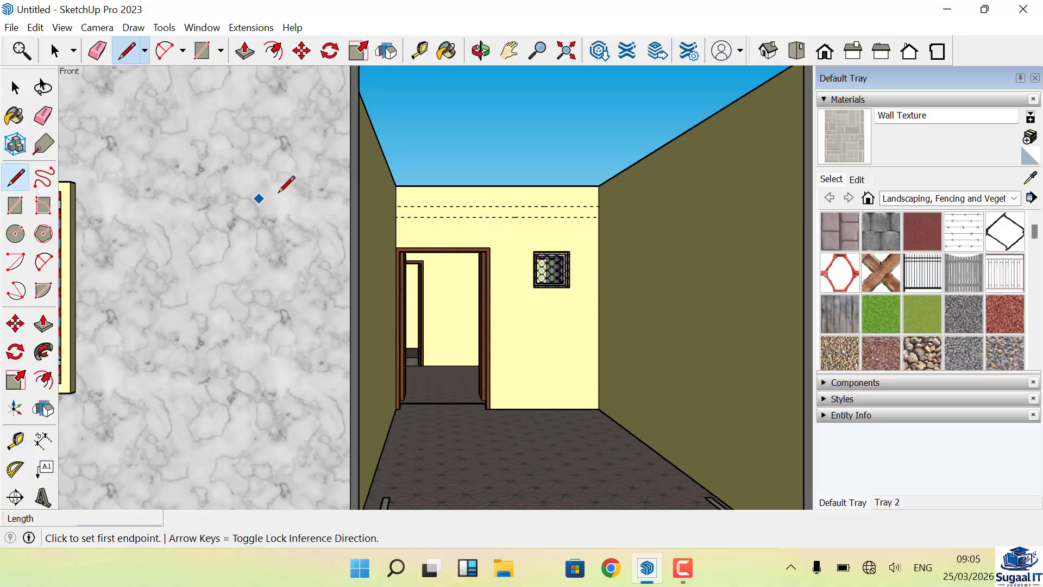
scroll(396, 205, "up", 2)
left_click(395, 206)
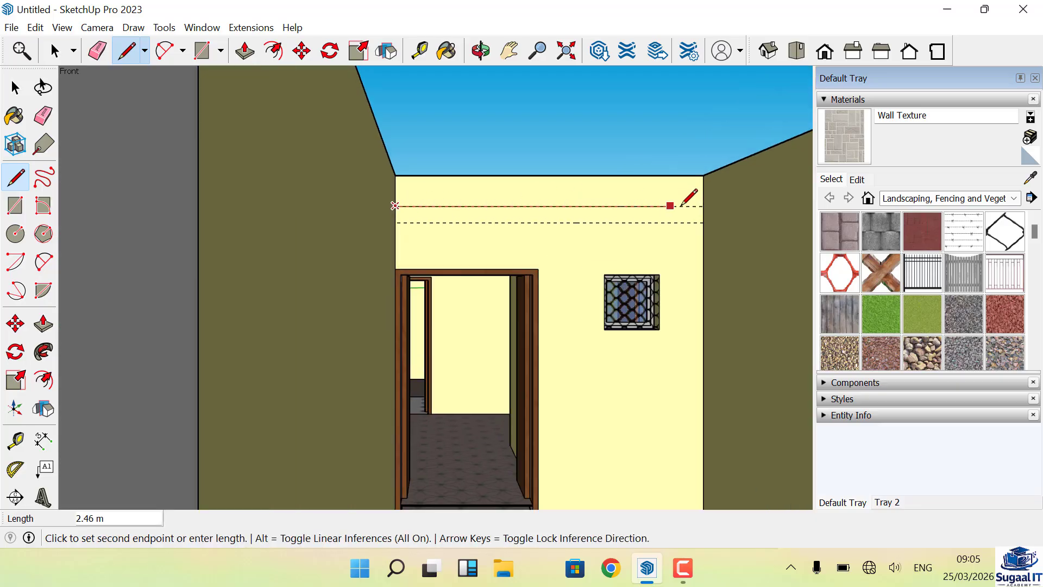
left_click(703, 205)
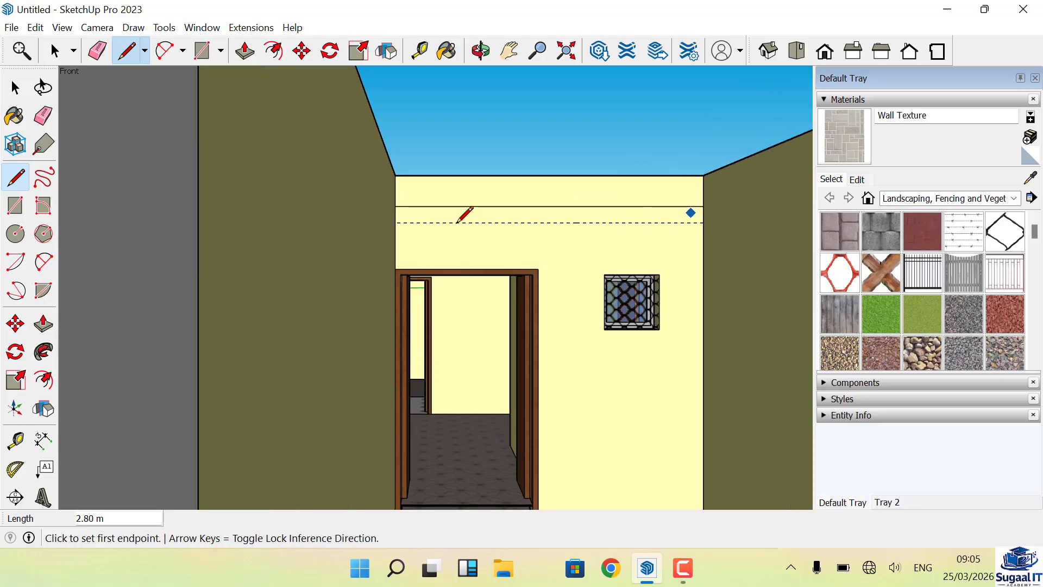
left_click(395, 222)
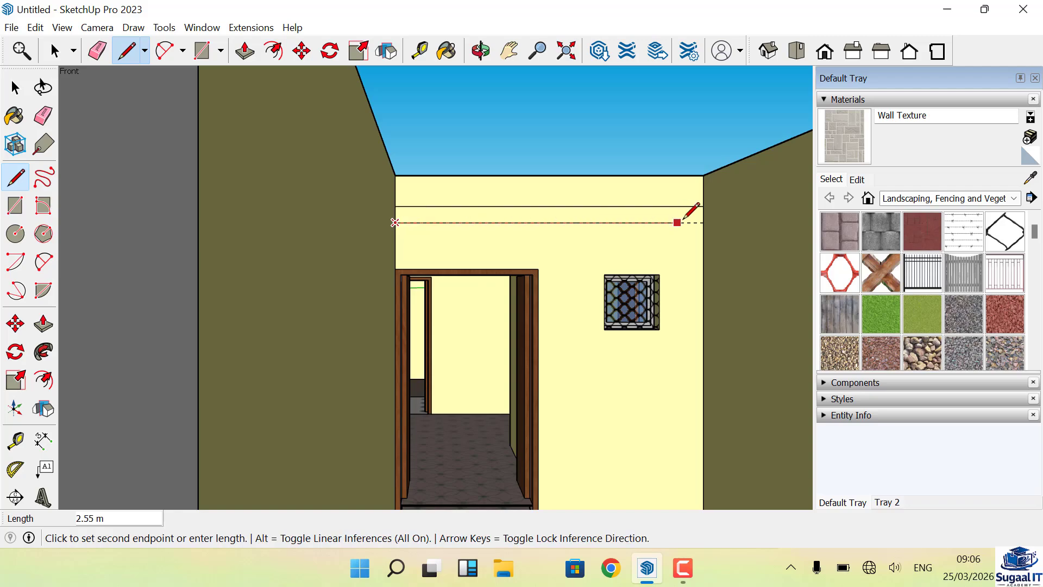
left_click(704, 223)
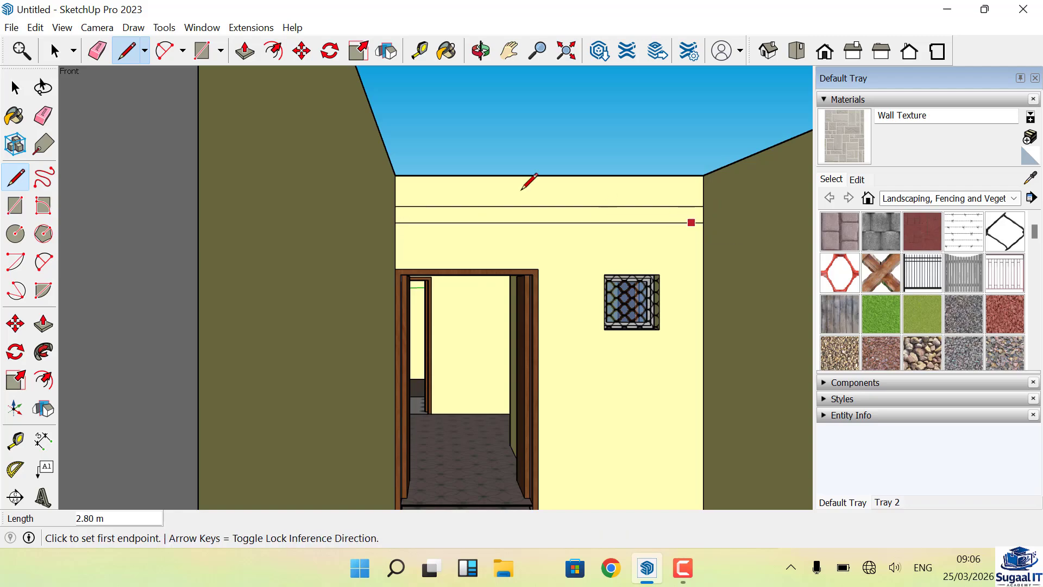
- Extrude the band above the entrance door outward by 2 m to form a canopy slab
left_click(489, 57)
left_click_drag(589, 228, 497, 322)
left_click_drag(421, 288, 482, 298)
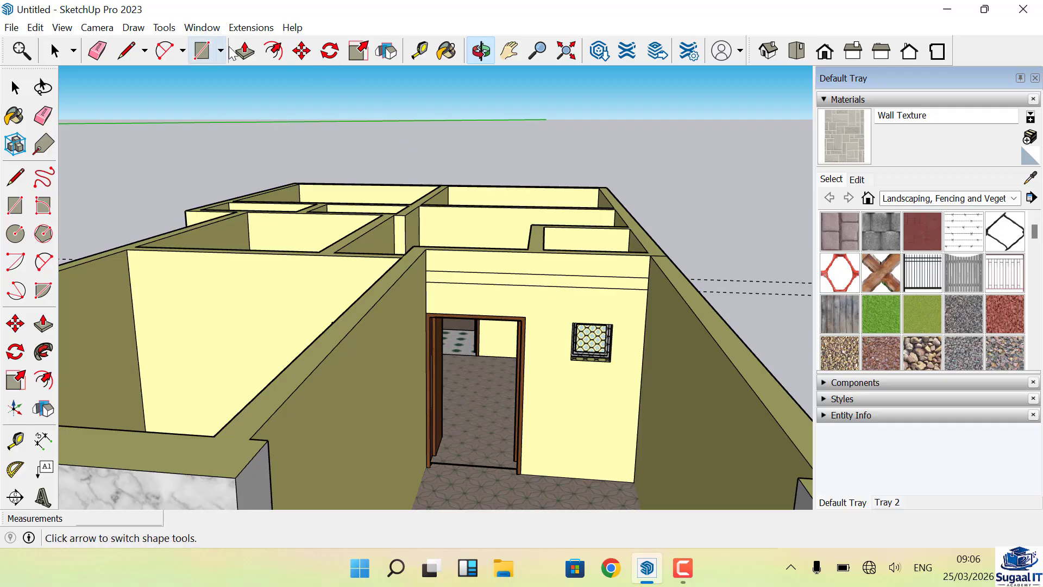
left_click(245, 52)
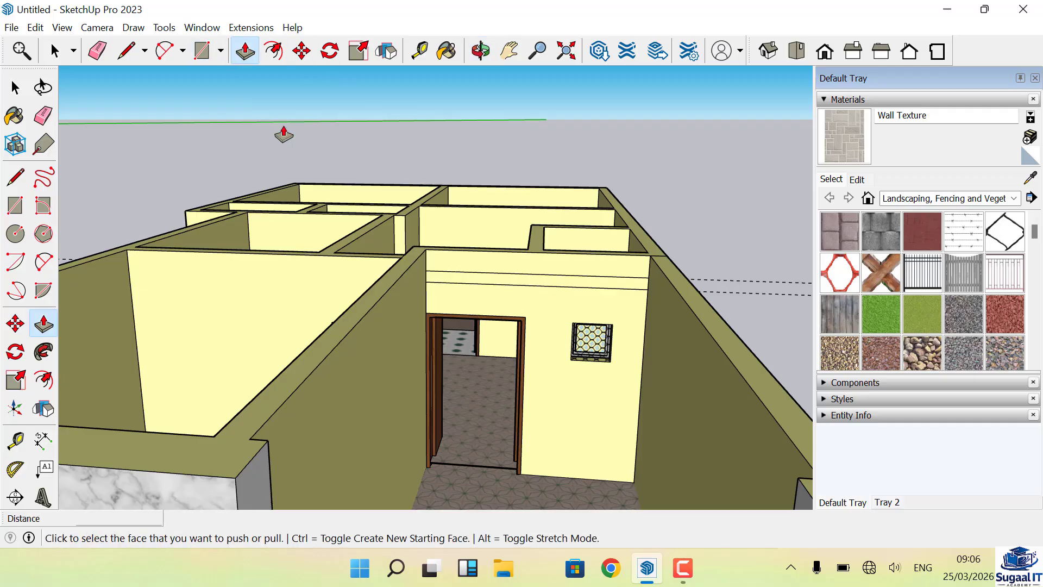
left_click(445, 280)
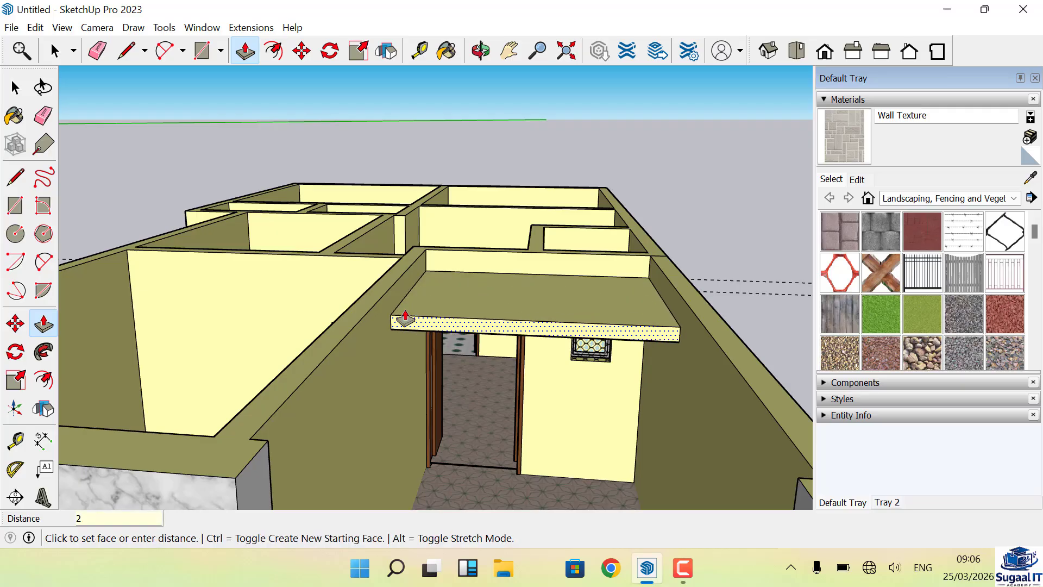
key("Return")
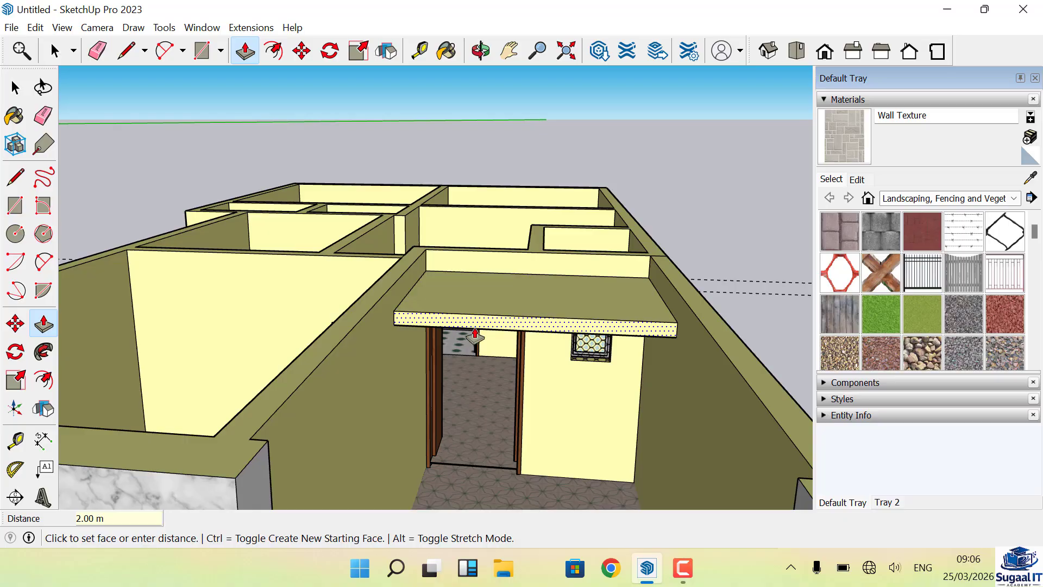
- Offset the outline of the canopy slab's top face inward by 0.15 m
left_click(481, 51)
left_click_drag(554, 275, 492, 304)
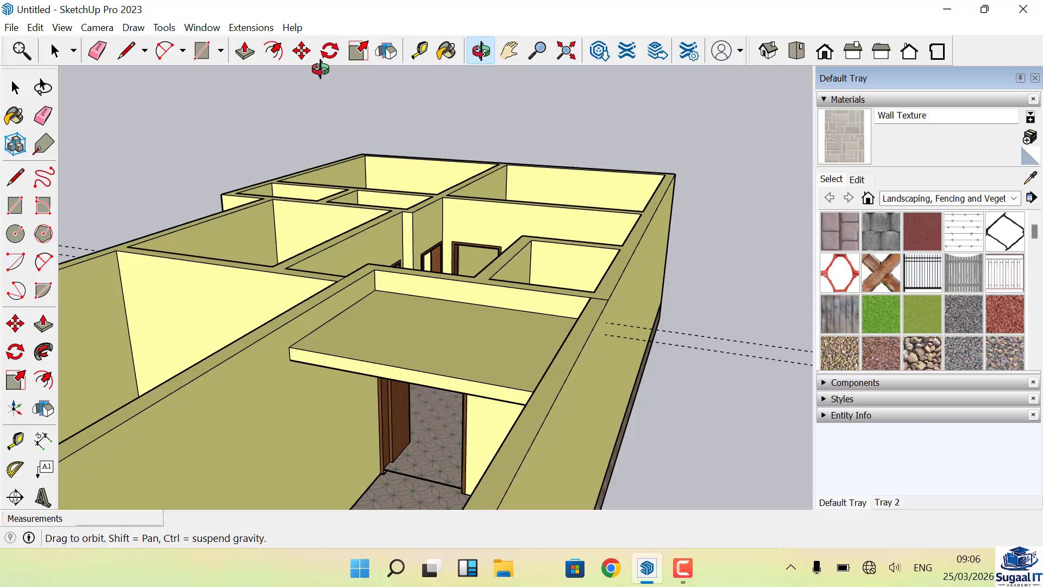
left_click(275, 51)
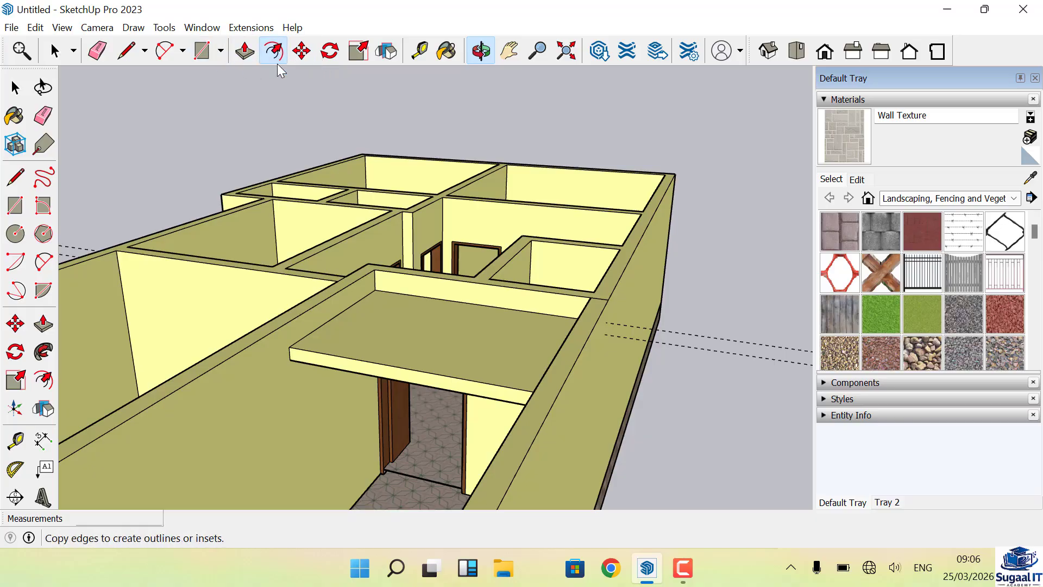
left_click(435, 344)
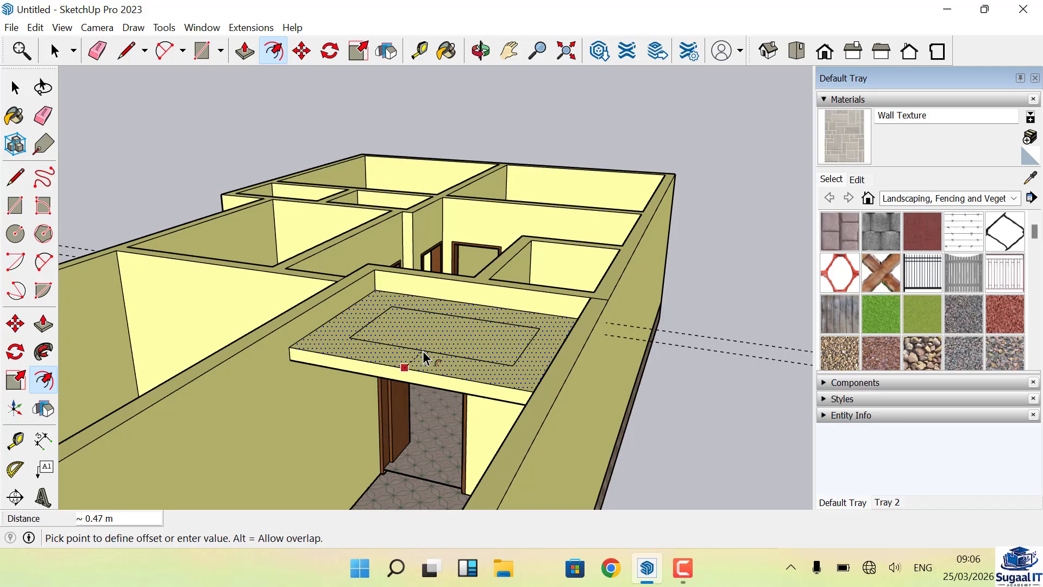
type(".15")
key("Return")
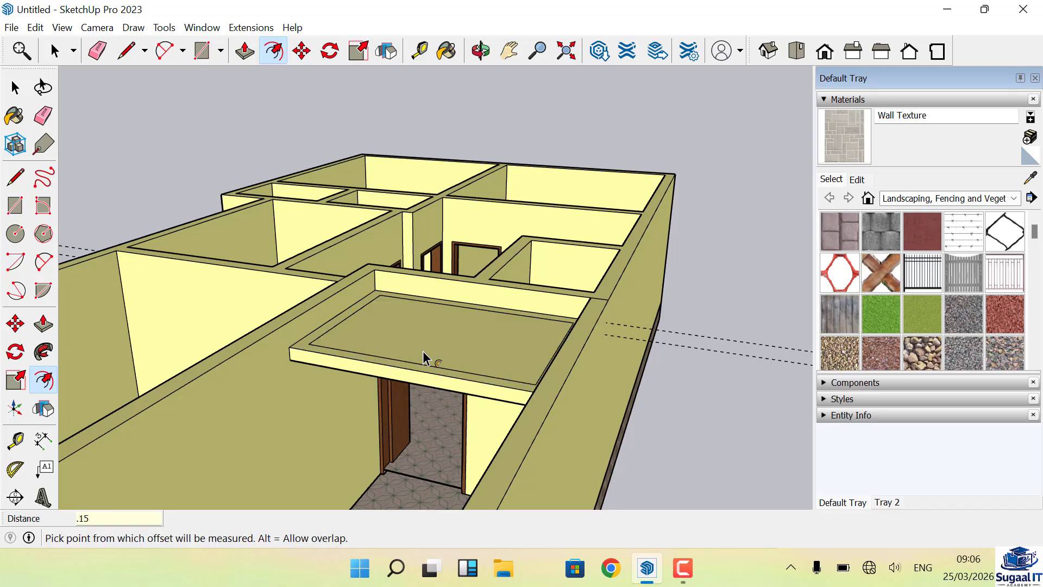
scroll(424, 359, "up", 1)
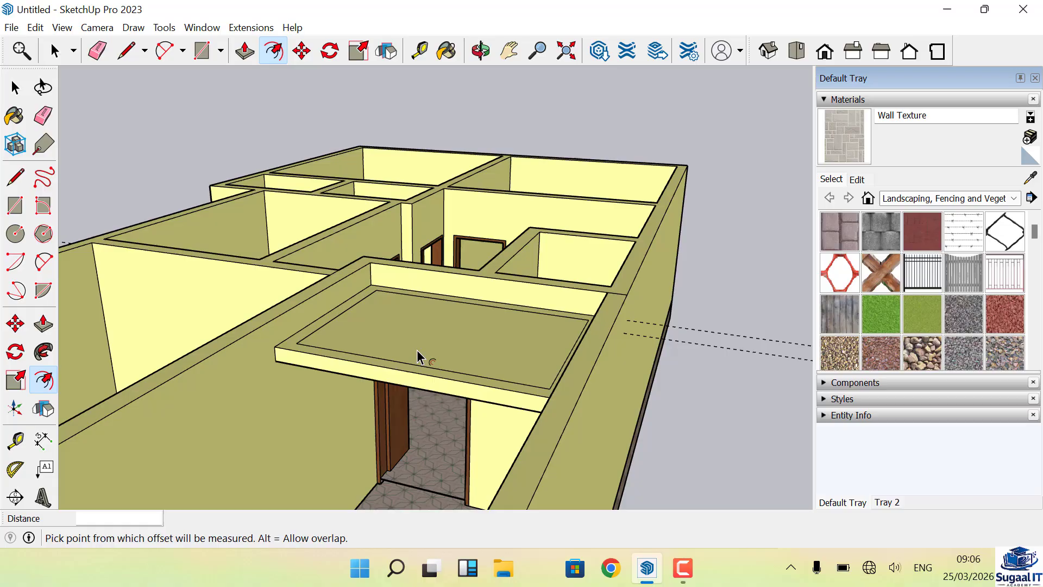
- Draw a line extending the front offset edge from its corner on the door side to the slab's side edge
left_click(128, 54)
scroll(260, 320, "up", 2)
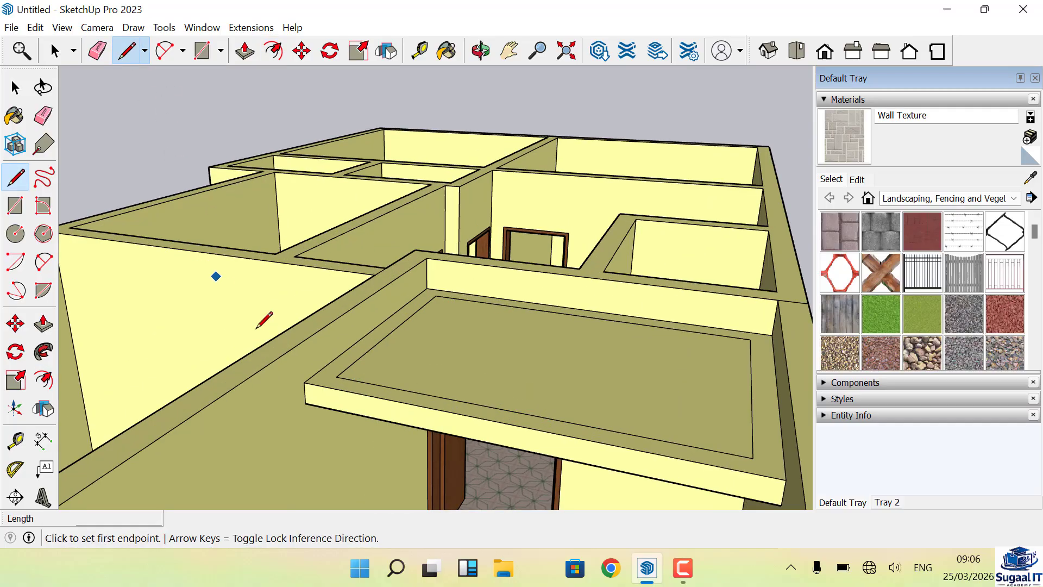
left_click(336, 376)
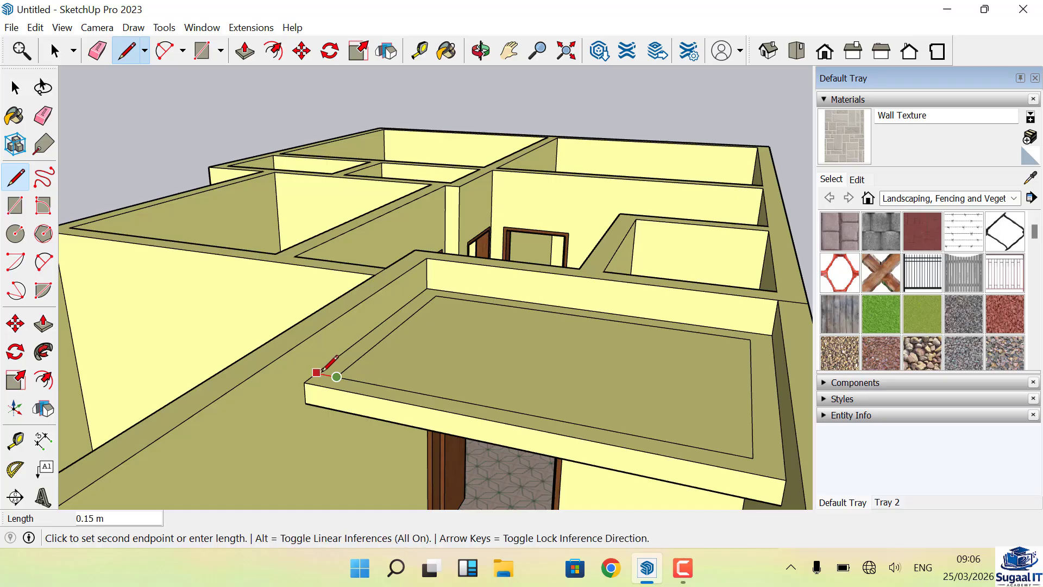
left_click(317, 373)
scroll(487, 391, "up", 3)
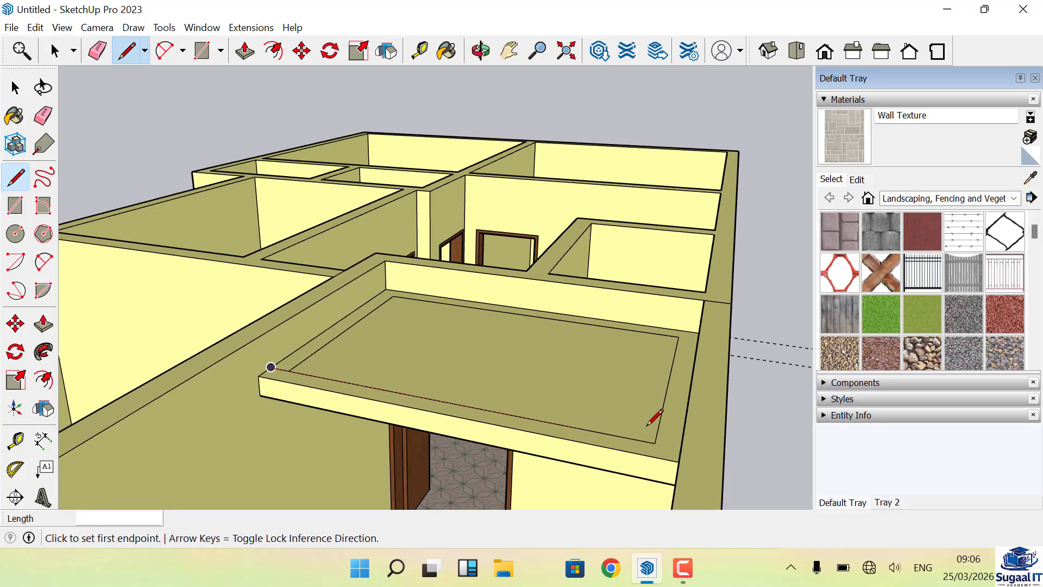
- Extend the front offset edge from its opposite corner to the slab's other side edge with a line
left_click(481, 50)
left_click_drag(535, 260, 598, 263)
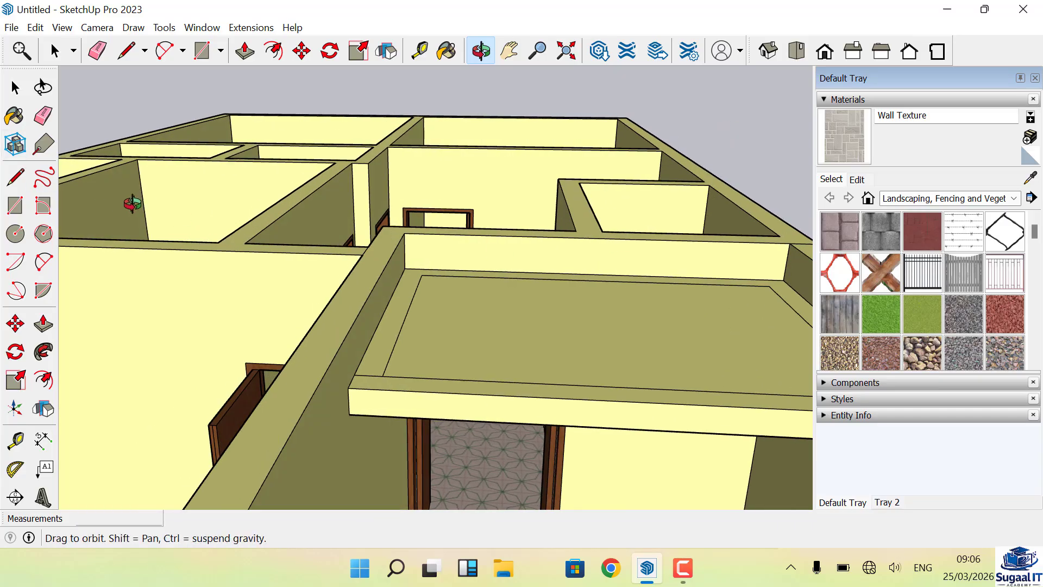
left_click_drag(133, 204, 561, 321)
scroll(409, 266, "up", 1)
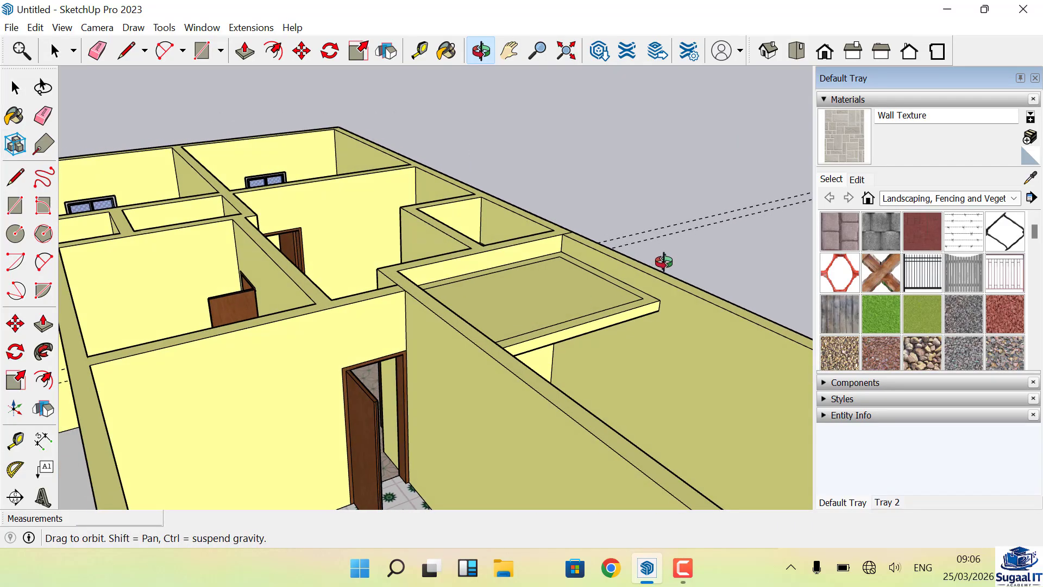
scroll(664, 263, "up", 3)
scroll(691, 292, "up", 3)
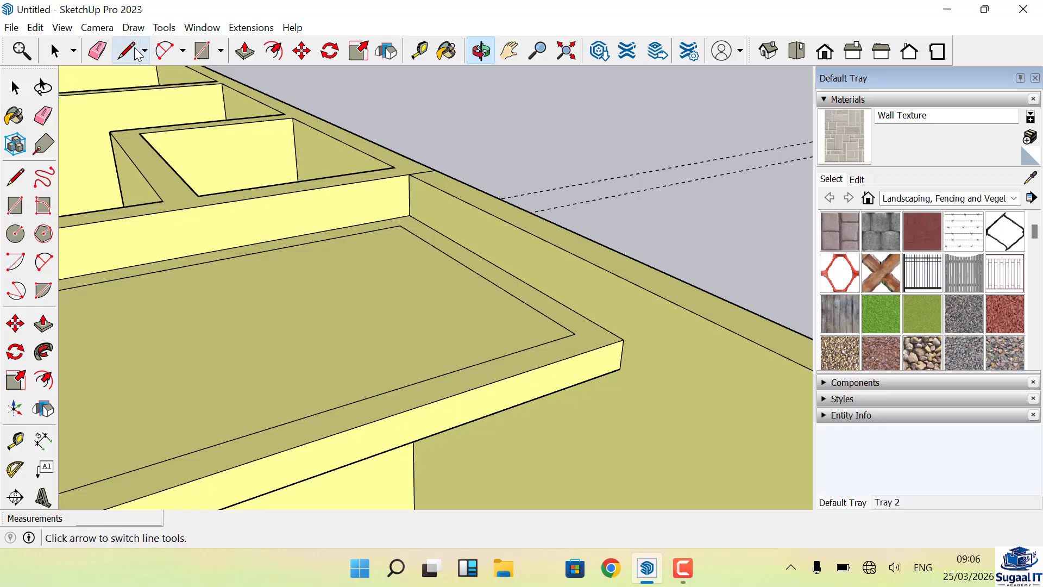
left_click(127, 51)
scroll(577, 333, "up", 1)
left_click(582, 333)
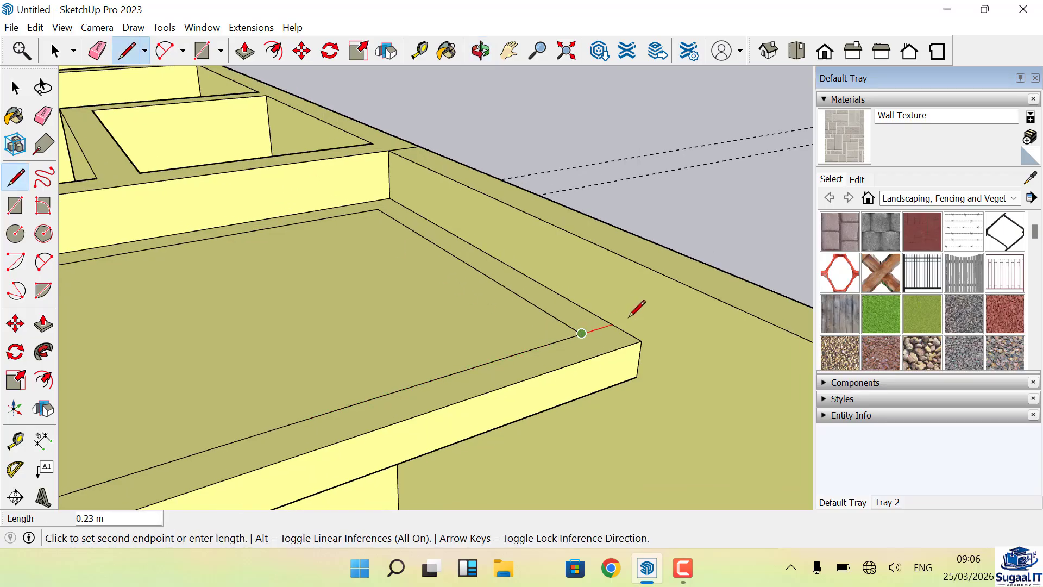
left_click(614, 325)
scroll(230, 277, "down", 2)
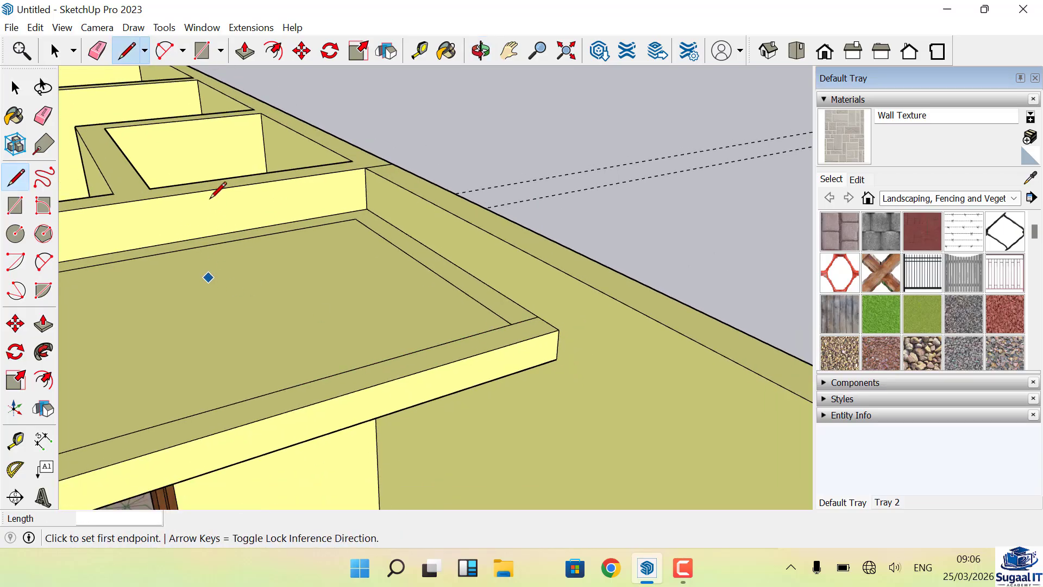
- Erase the back and both side offset lines on the slab, leaving only the strip along its front edge
left_click(97, 50)
scroll(349, 216, "up", 1)
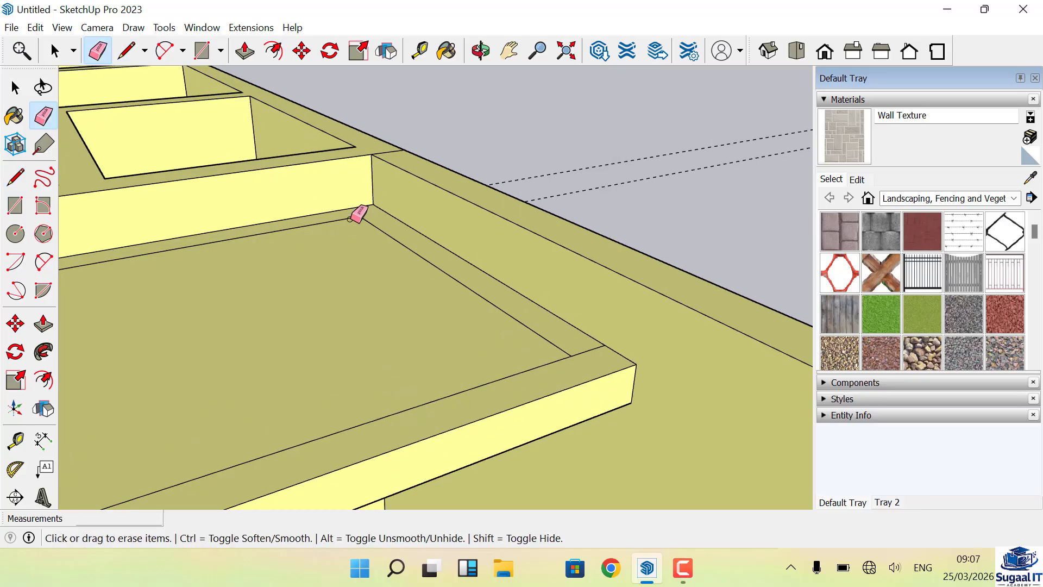
left_click(355, 216)
left_click(361, 217)
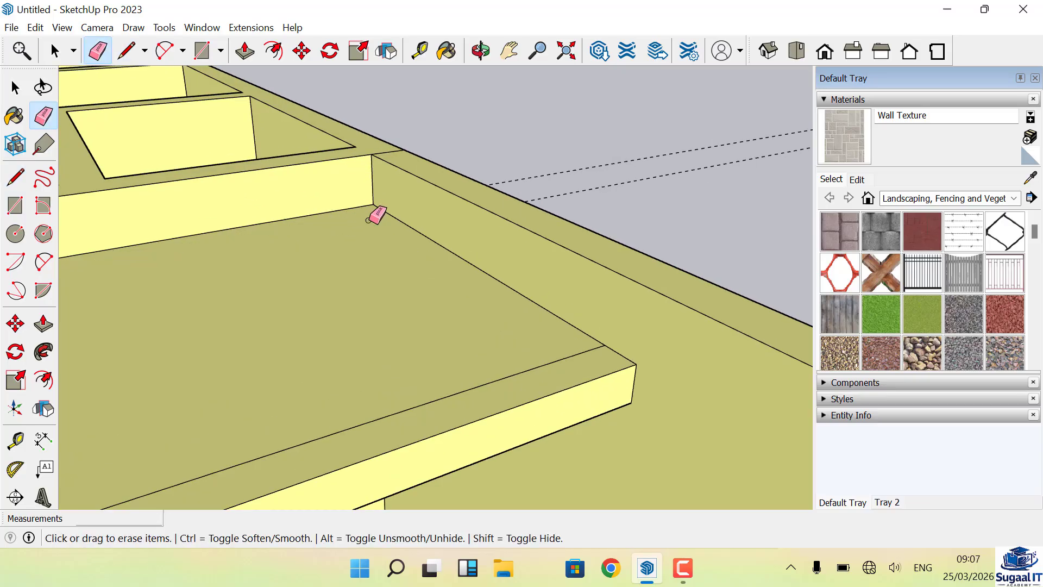
scroll(619, 243, "down", 3)
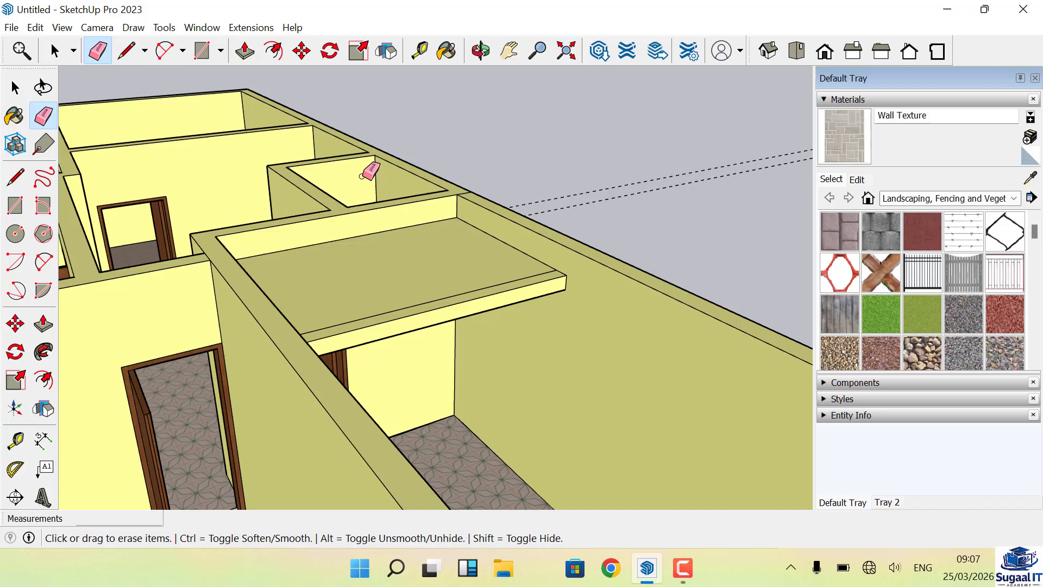
left_click(480, 51)
left_click_drag(478, 139, 371, 324)
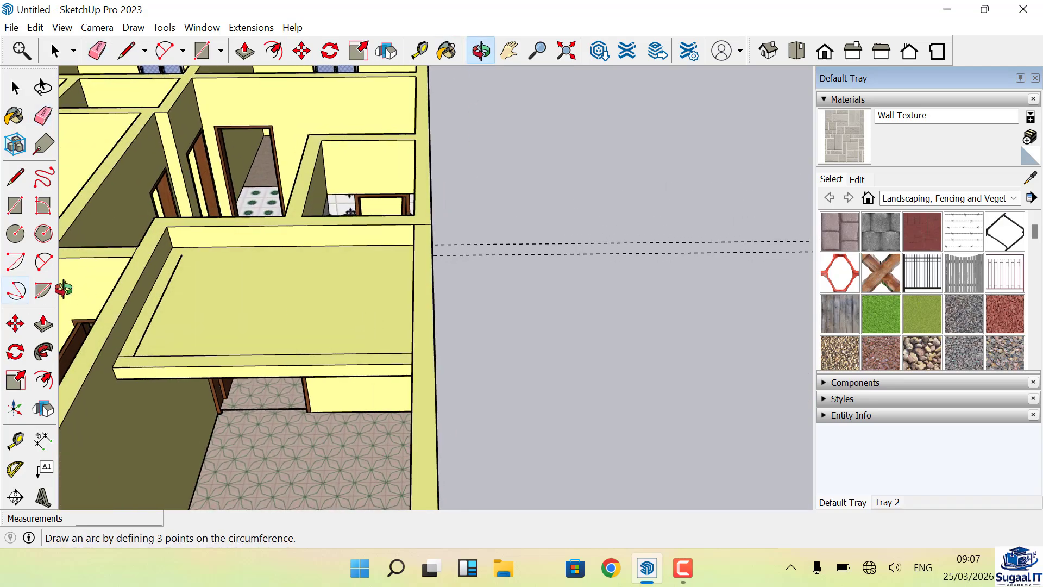
mouse_move(63, 289)
left_mouse_down()
mouse_move(135, 267)
mouse_move(132, 233)
left_mouse_up()
left_click(98, 51)
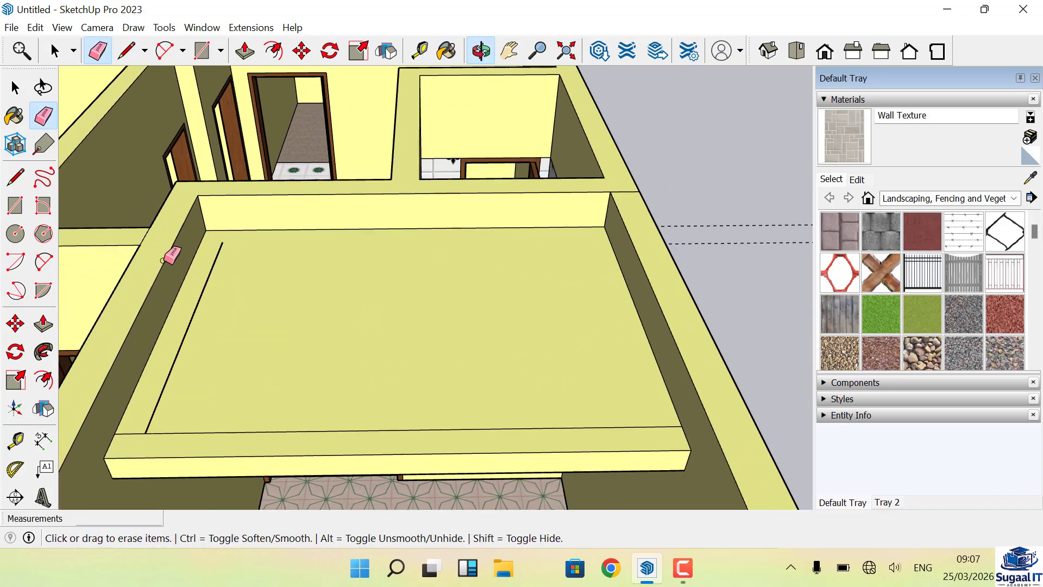
left_click(184, 329)
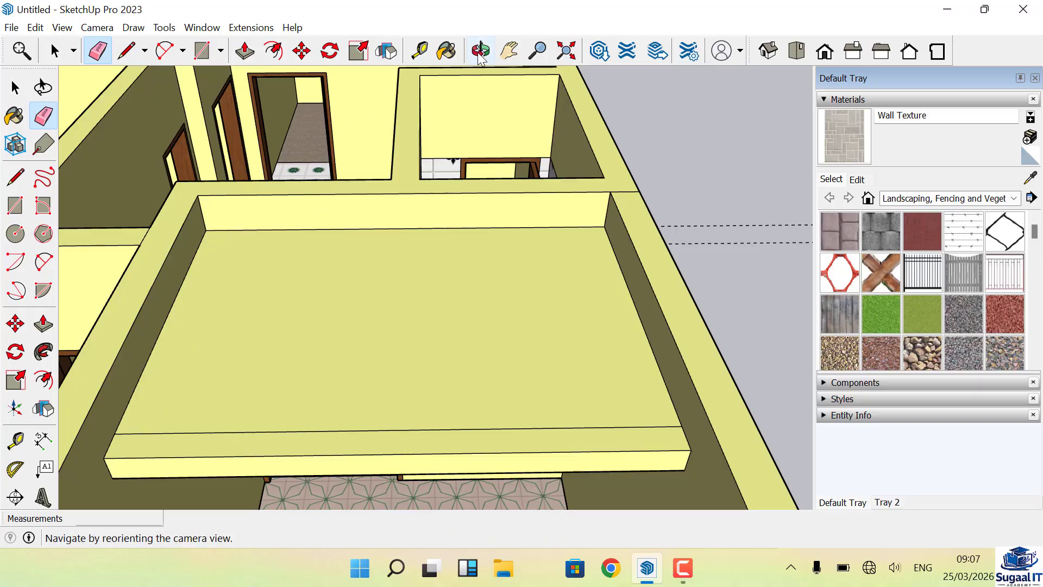
- Raise the strip along the slab's front edge by 0.2 m
left_click(244, 53)
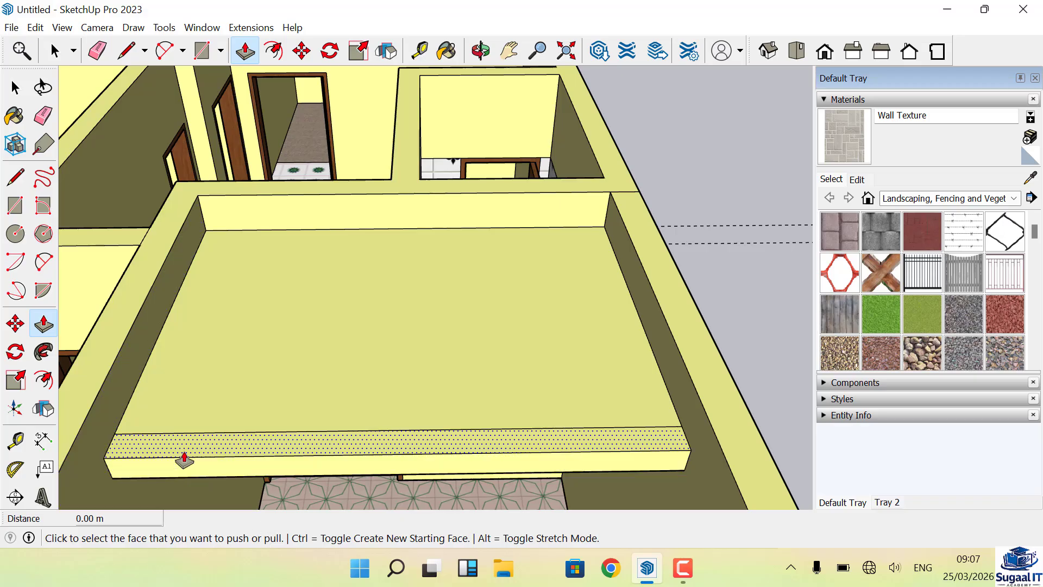
left_click(159, 448)
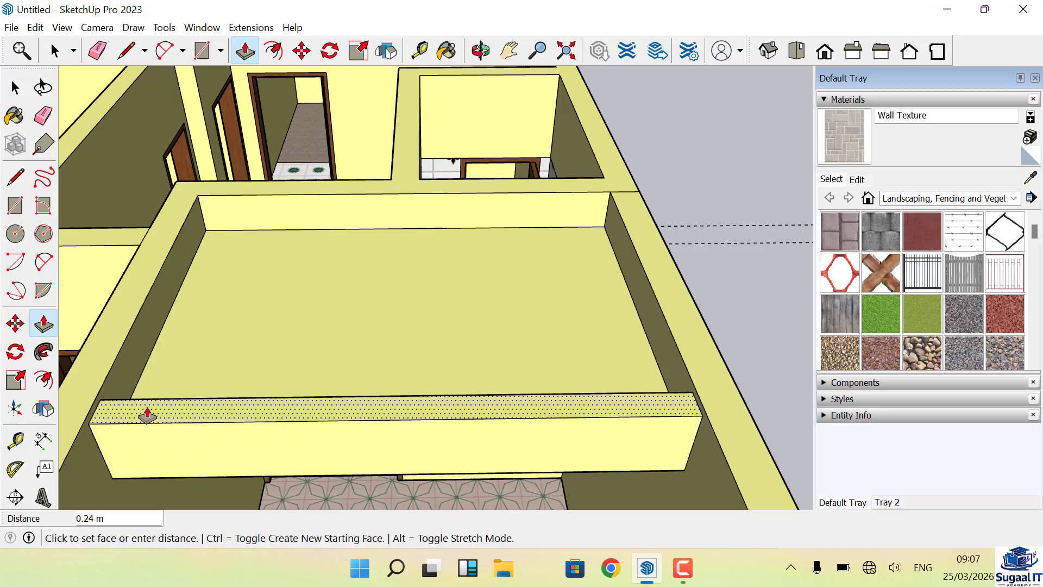
type(".2")
key("Return")
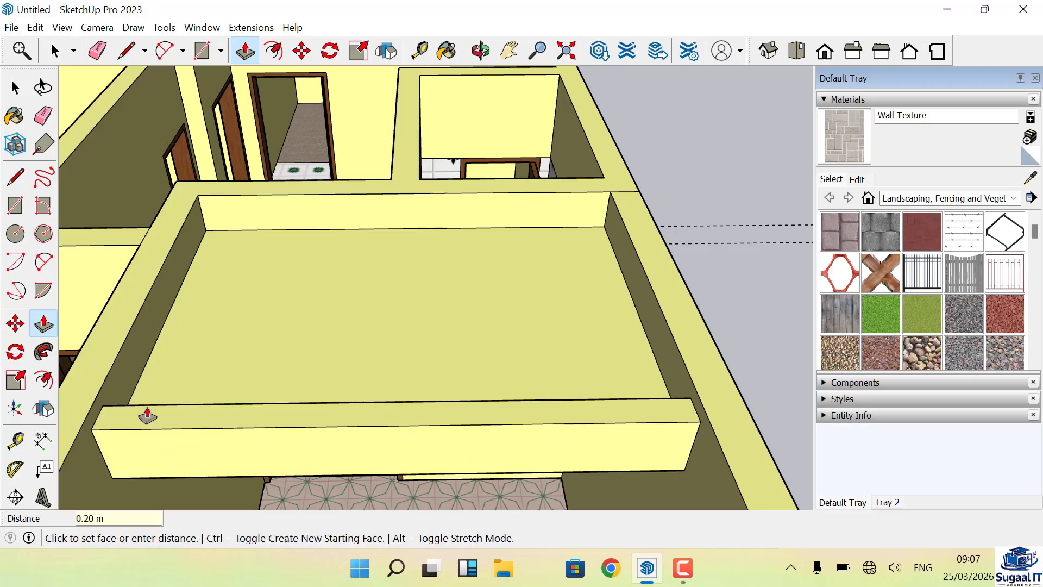
- Push the top of the side wall beside the canopy slab down by 0.08 m and erase the leftover edge at its corner
left_click(648, 235)
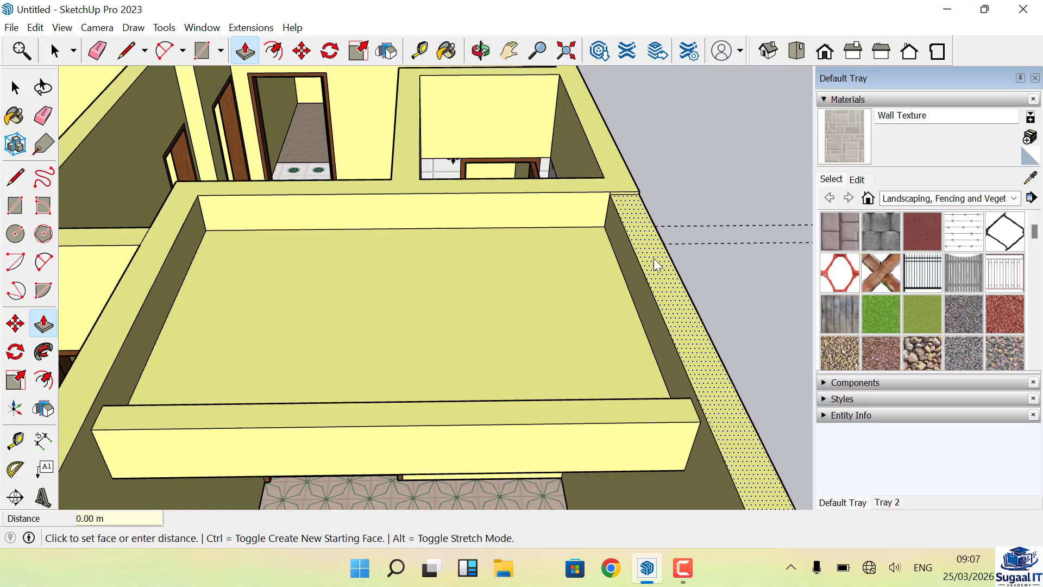
left_click(608, 416)
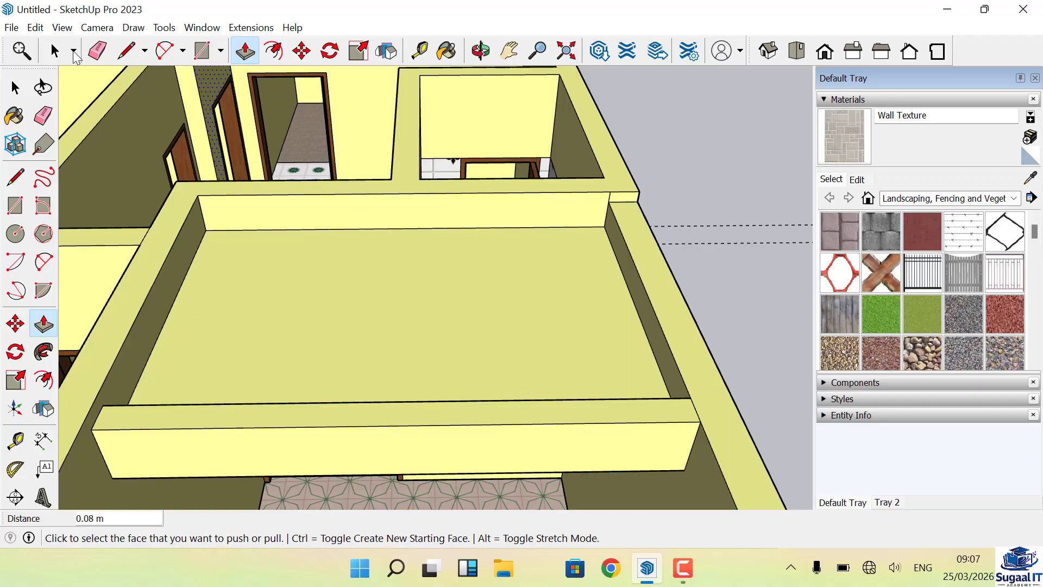
left_click(108, 51)
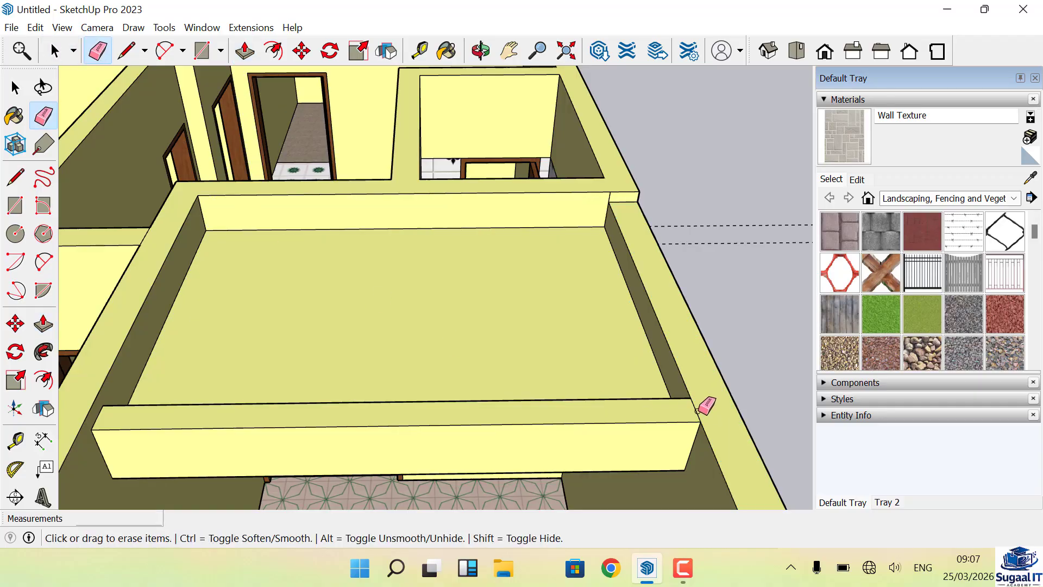
scroll(617, 275, "up", 3)
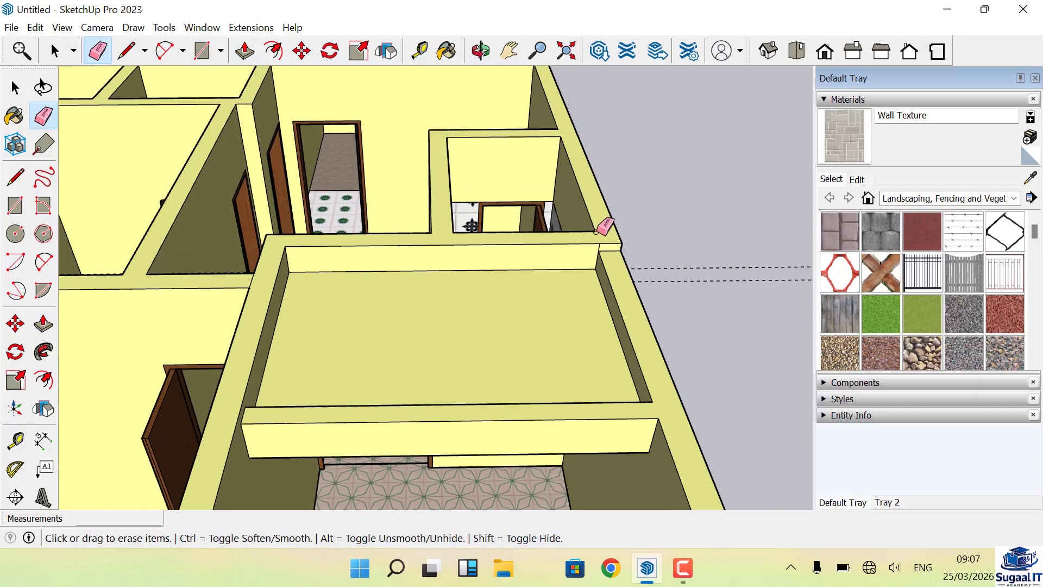
scroll(625, 270, "up", 3)
scroll(619, 274, "up", 2)
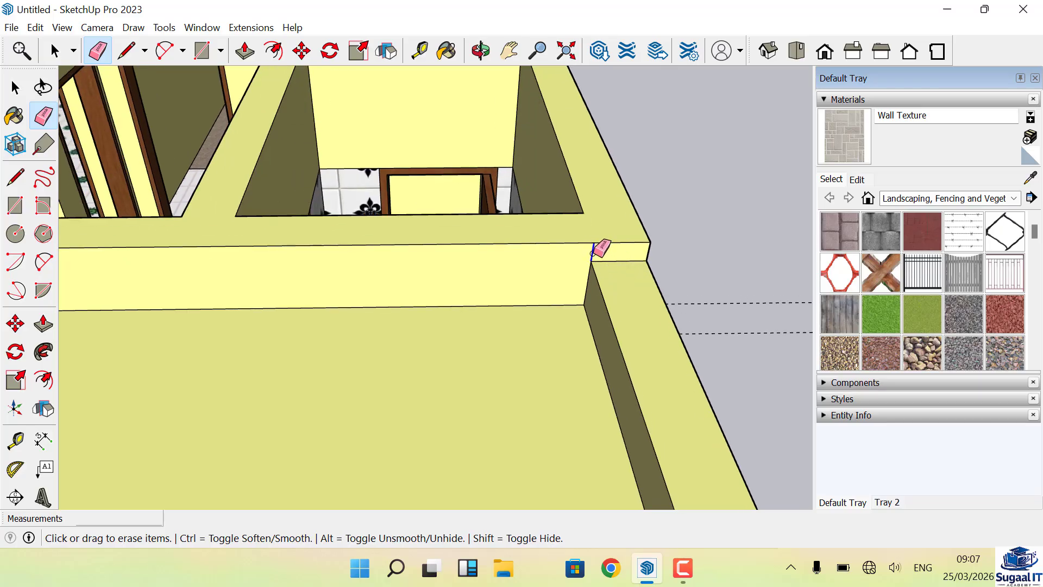
scroll(565, 275, "down", 5)
scroll(471, 362, "up", 2)
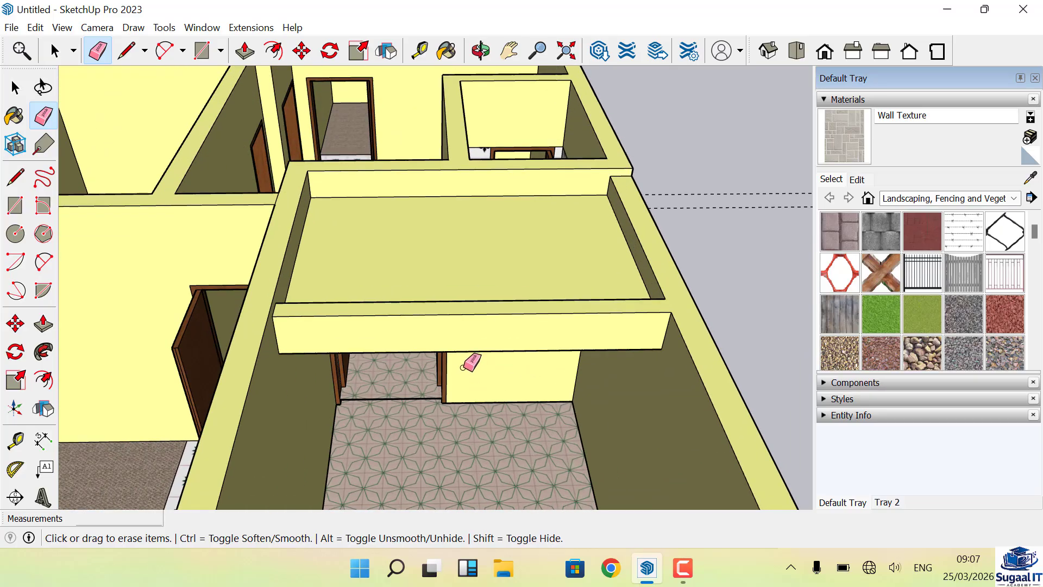
- Place a vertical guide on the door-side wall 2 m from its inner corner, in line with the canopy's front bottom corner
left_click(481, 50)
left_click_drag(554, 305, 494, 244)
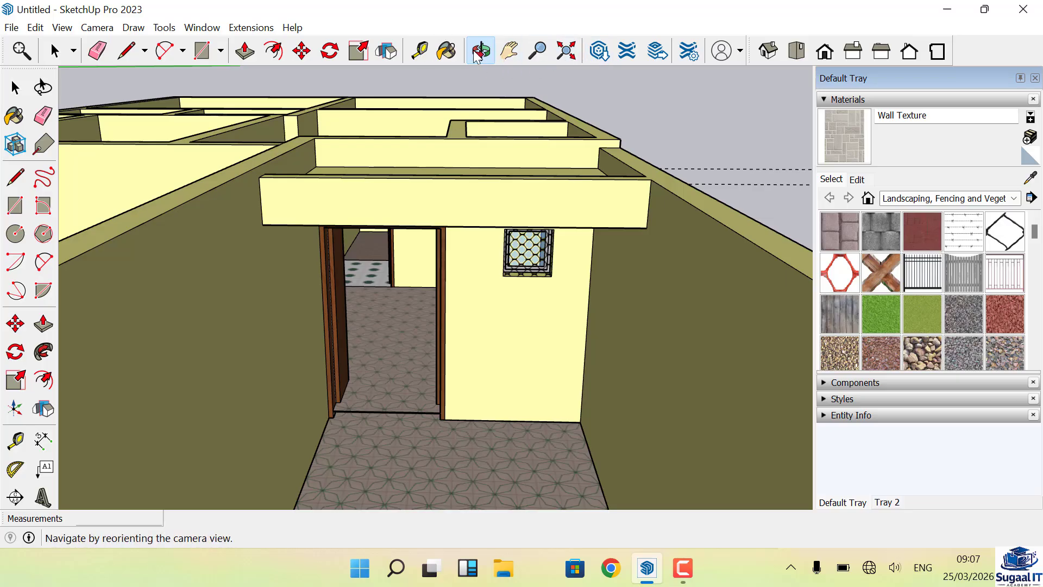
left_click_drag(484, 286, 231, 204)
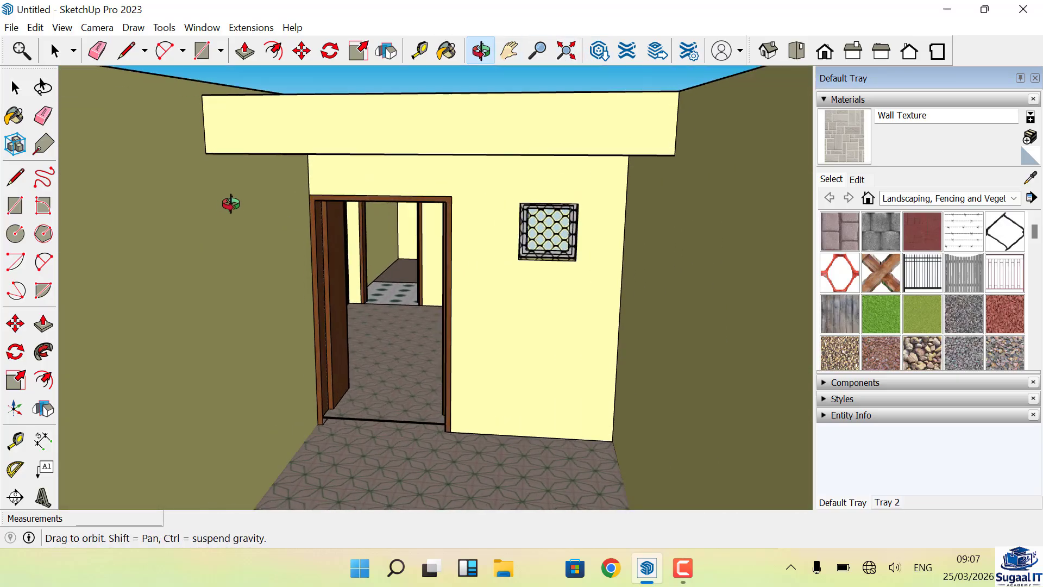
scroll(398, 255, "up", 3)
scroll(198, 121, "up", 2)
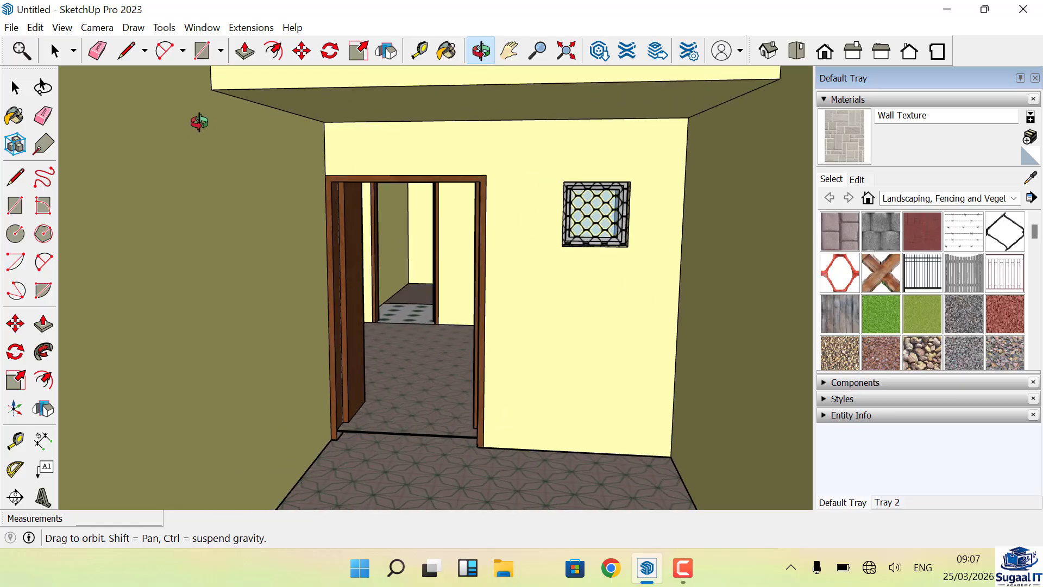
scroll(187, 202, "down", 5)
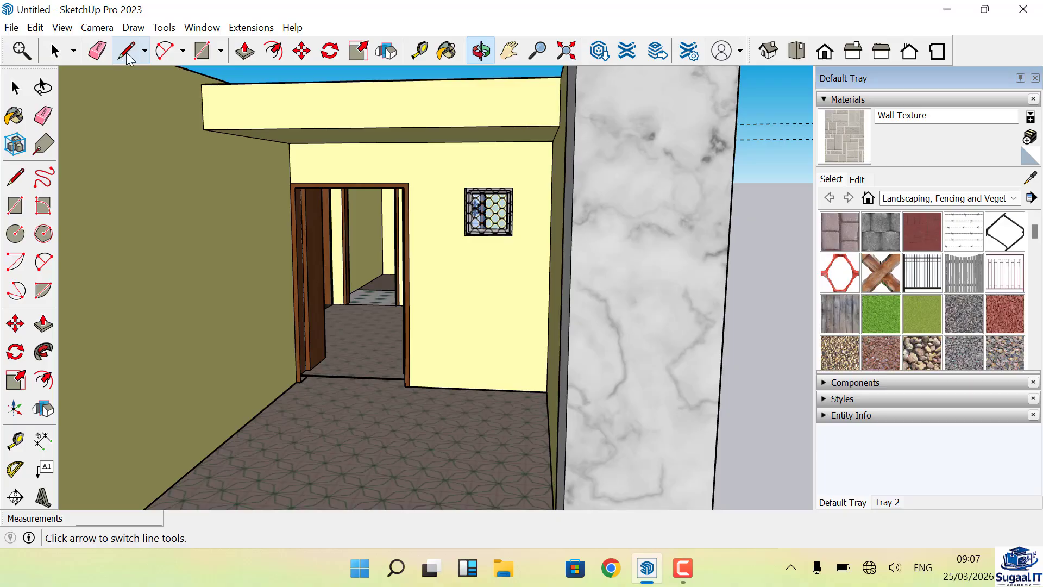
left_click(422, 51)
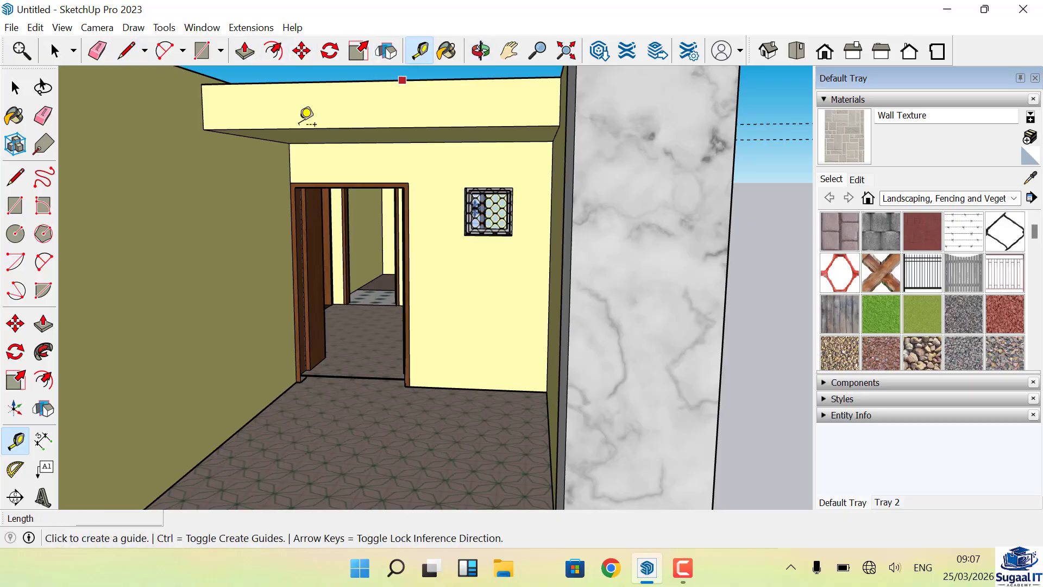
left_click(203, 129)
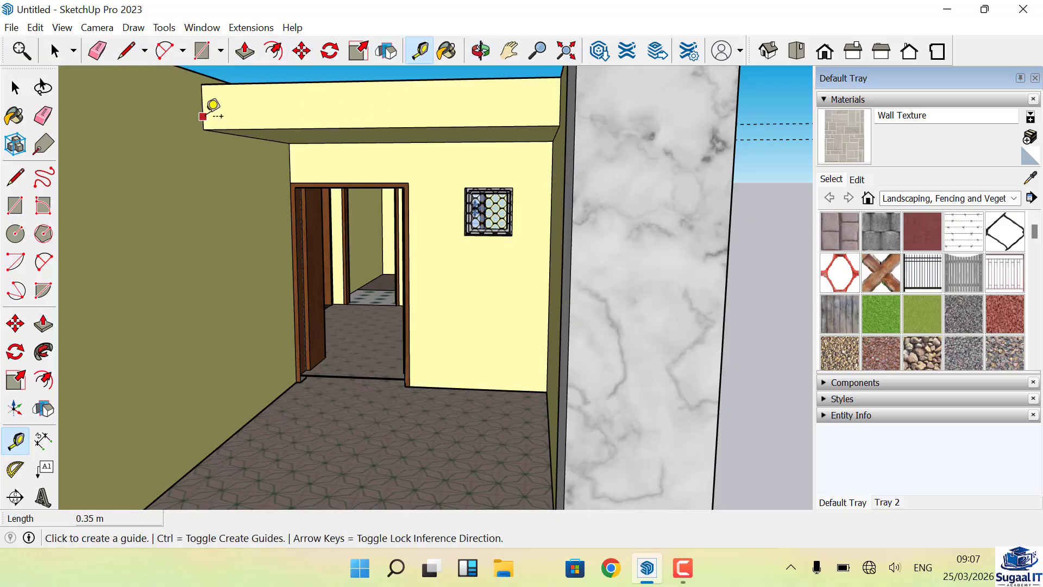
scroll(244, 194, "up", 2)
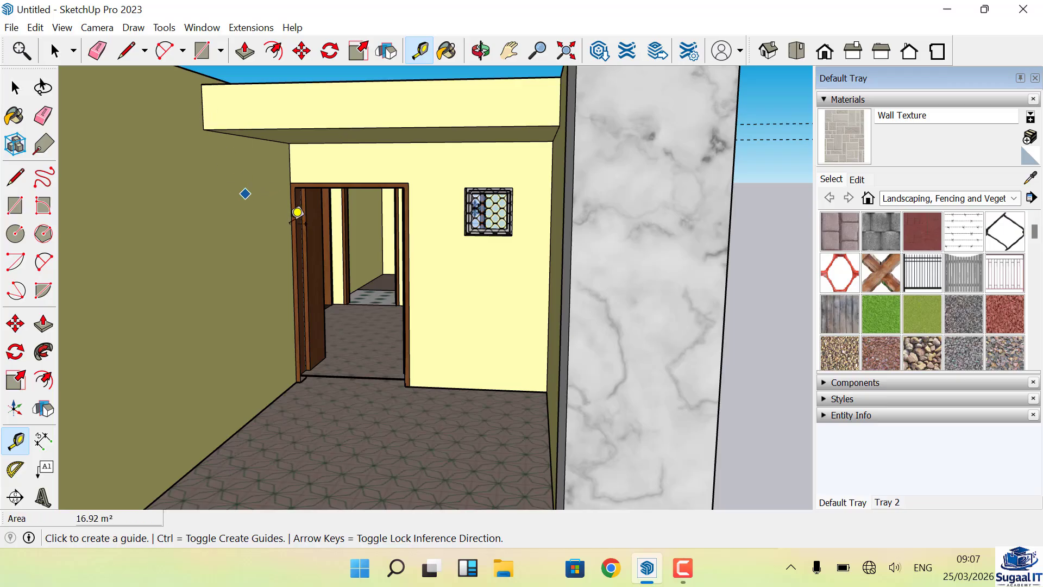
scroll(293, 226, "up", 2)
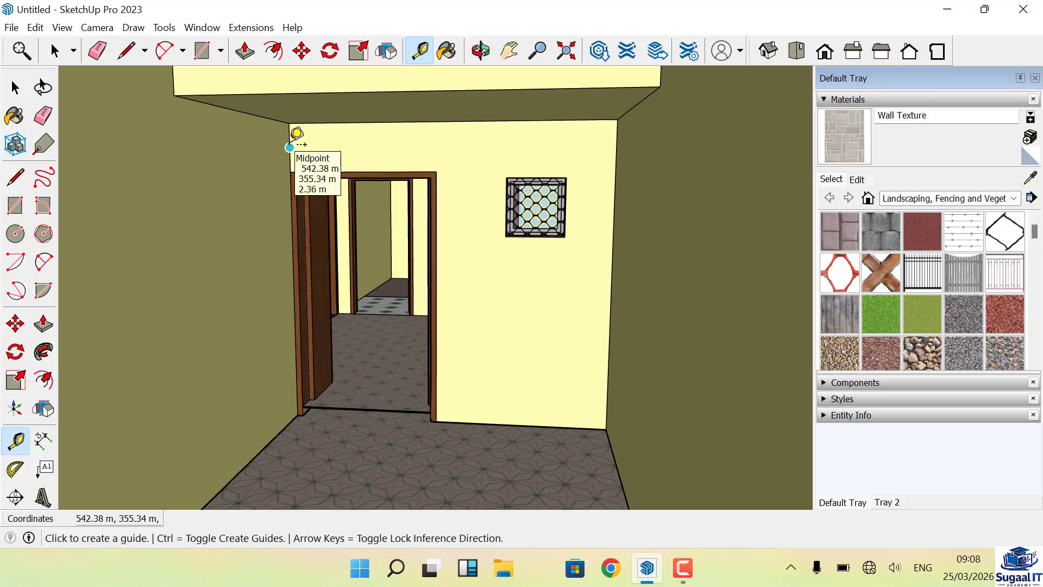
left_click(290, 147)
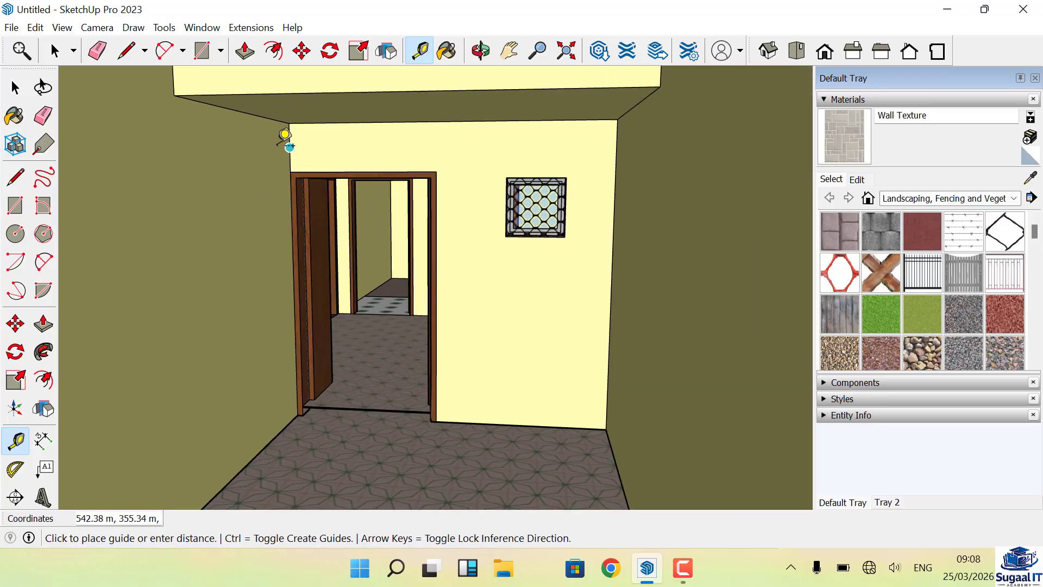
left_click(174, 96)
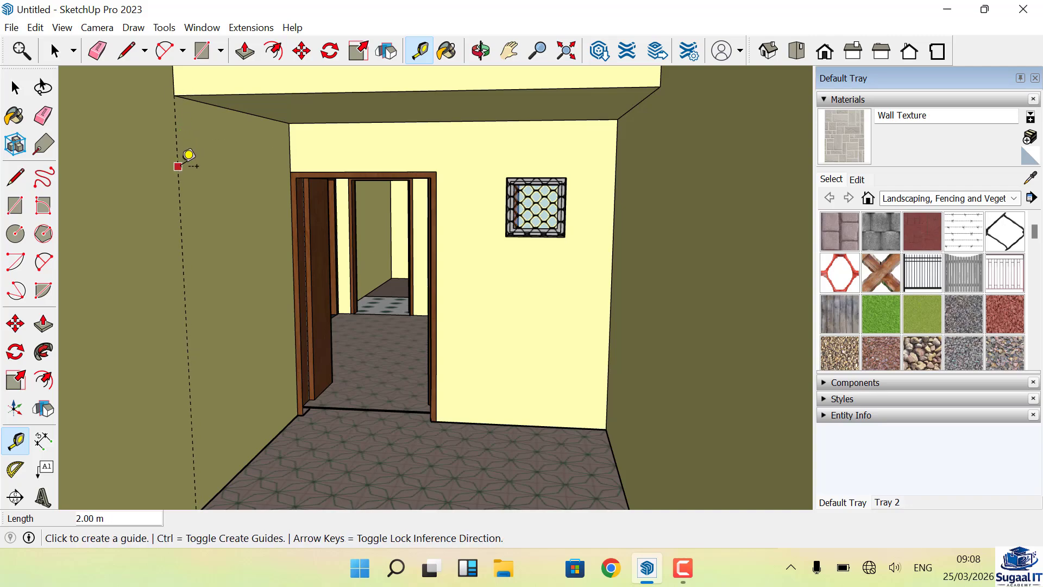
left_click(177, 148)
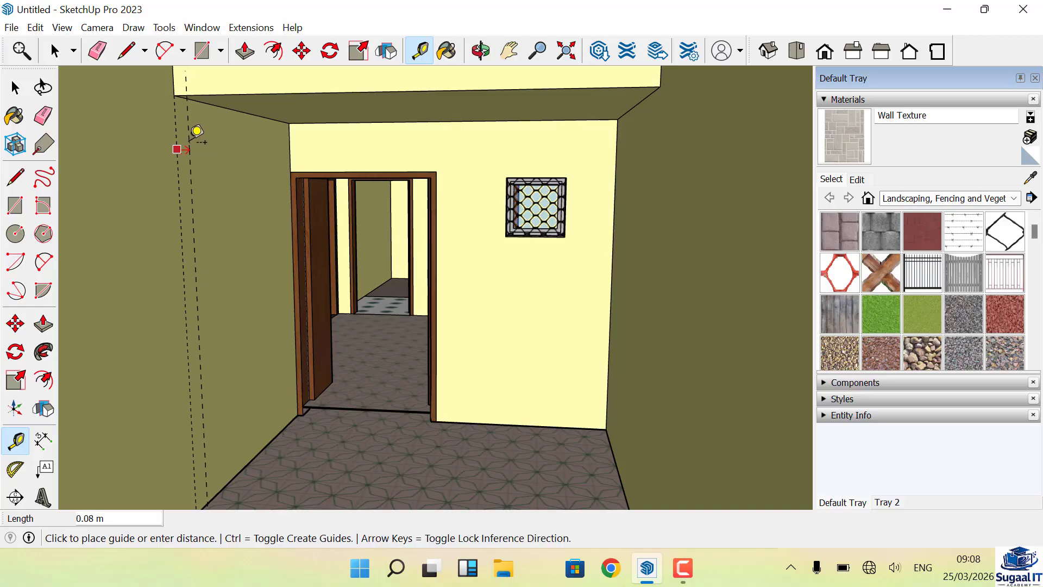
key("Escape")
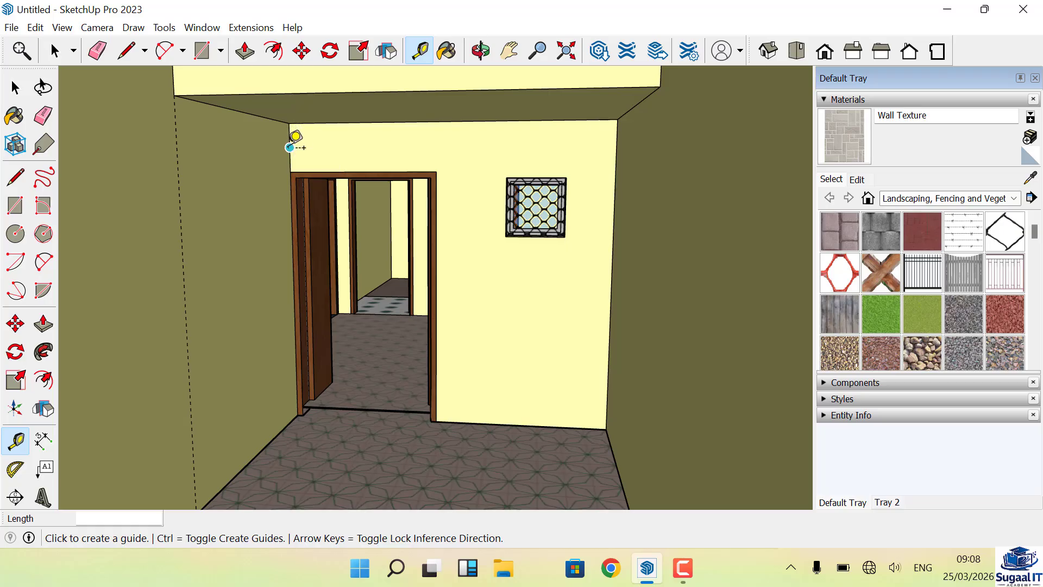
left_click(289, 147)
left_click(247, 140)
left_click(294, 124)
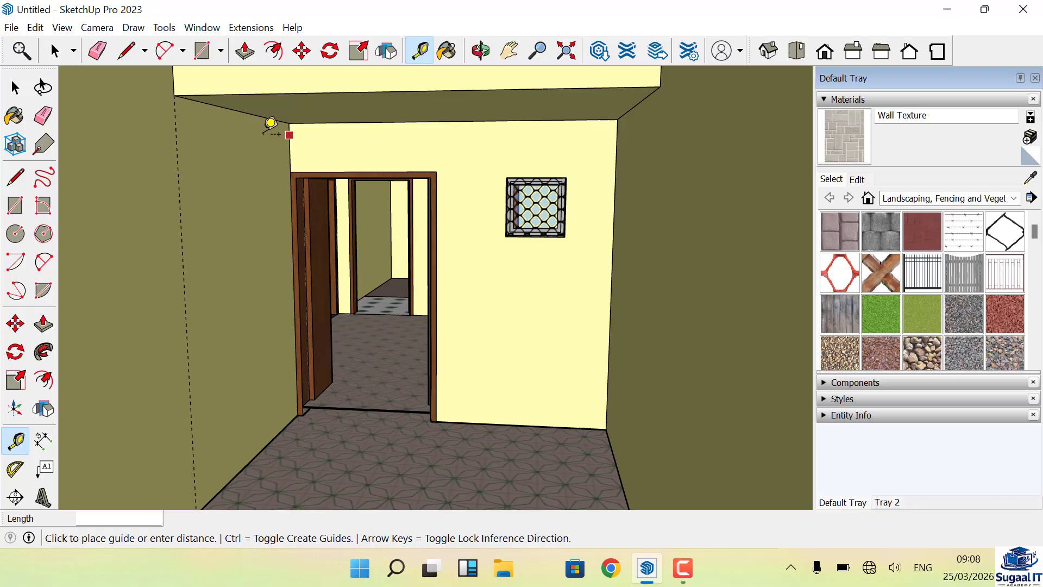
left_click(210, 124)
scroll(292, 135, "up", 2)
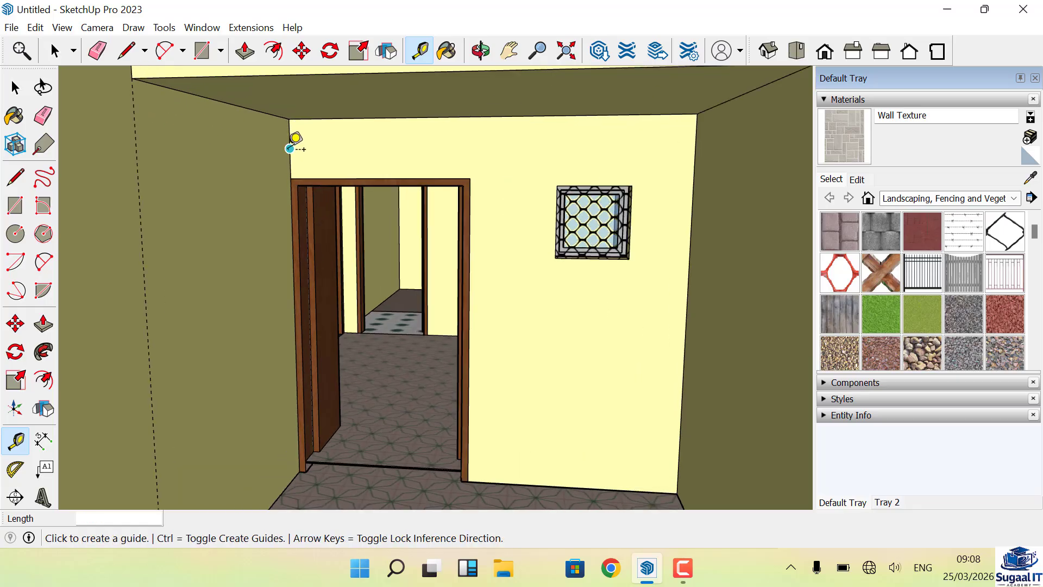
- Place a second vertical guide on the same wall, 1.85 m from the inner corner beside the door
left_click(290, 148)
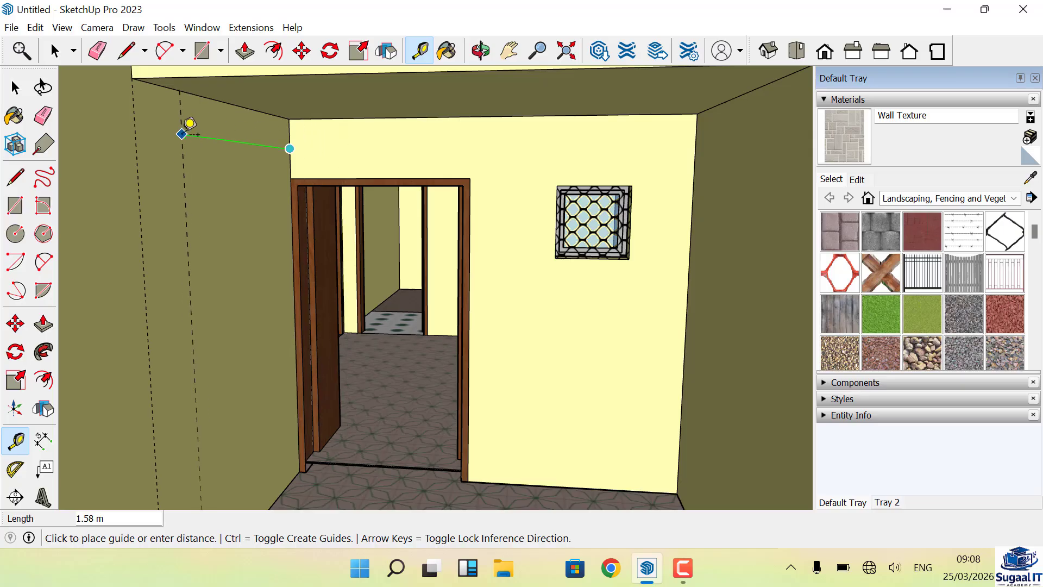
type("1")
key("Return")
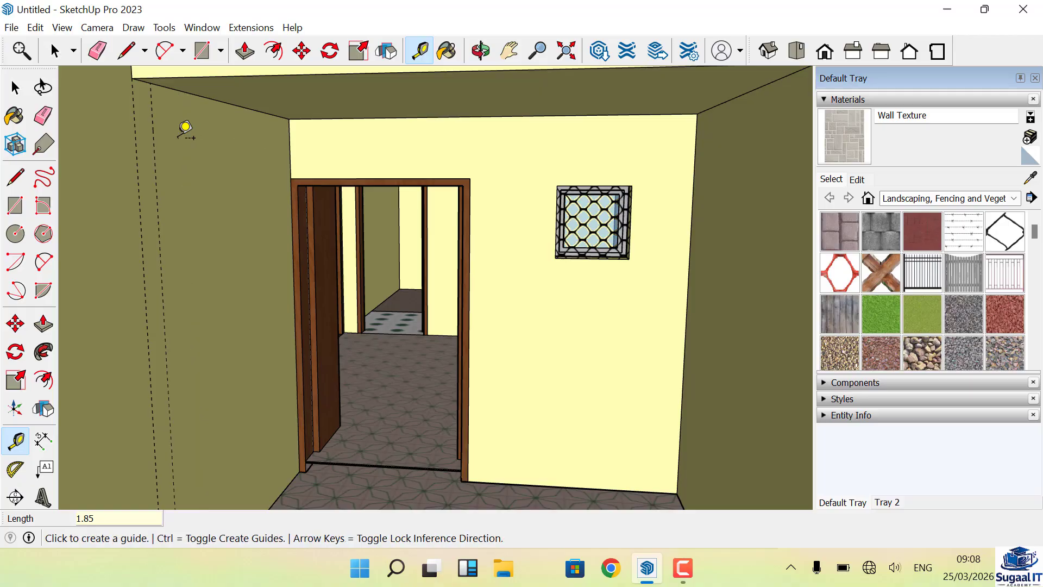
- Draw a vertical line along the 2 m guide from the canopy's front bottom corner down to the floor
left_click(130, 52)
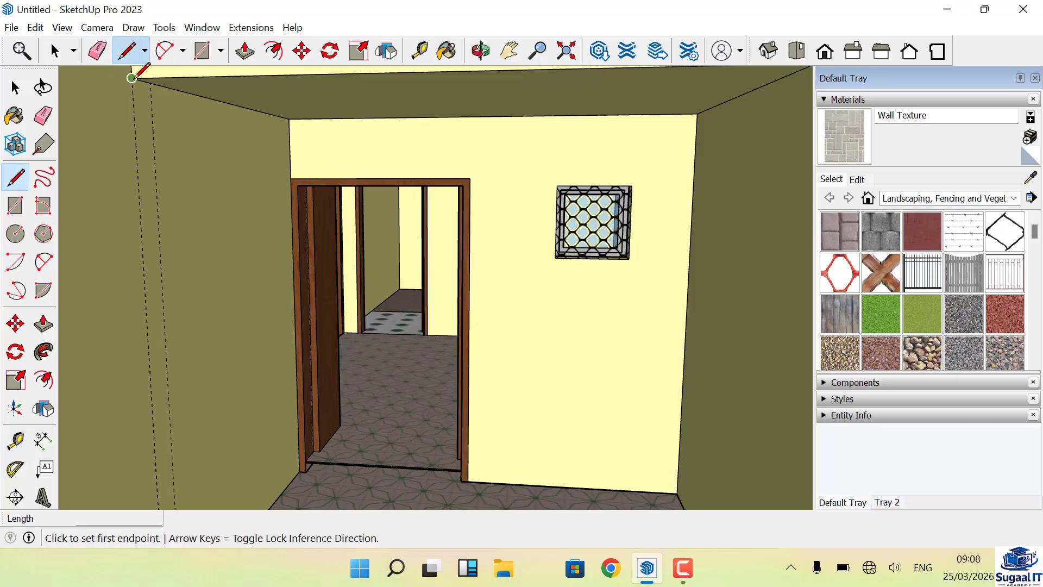
left_click(131, 77)
scroll(156, 268, "down", 5)
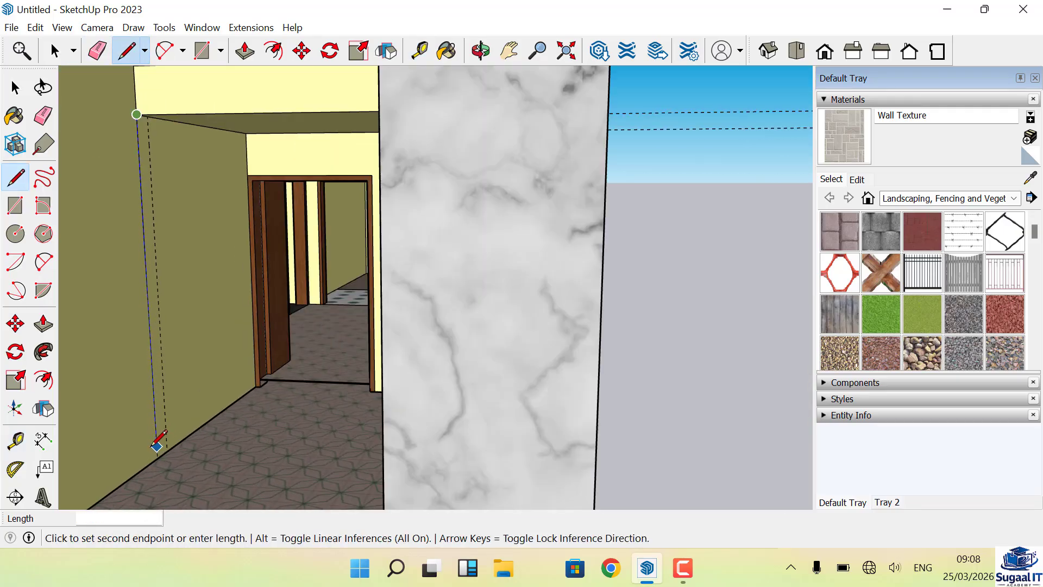
scroll(158, 445, "up", 3)
left_click(160, 460)
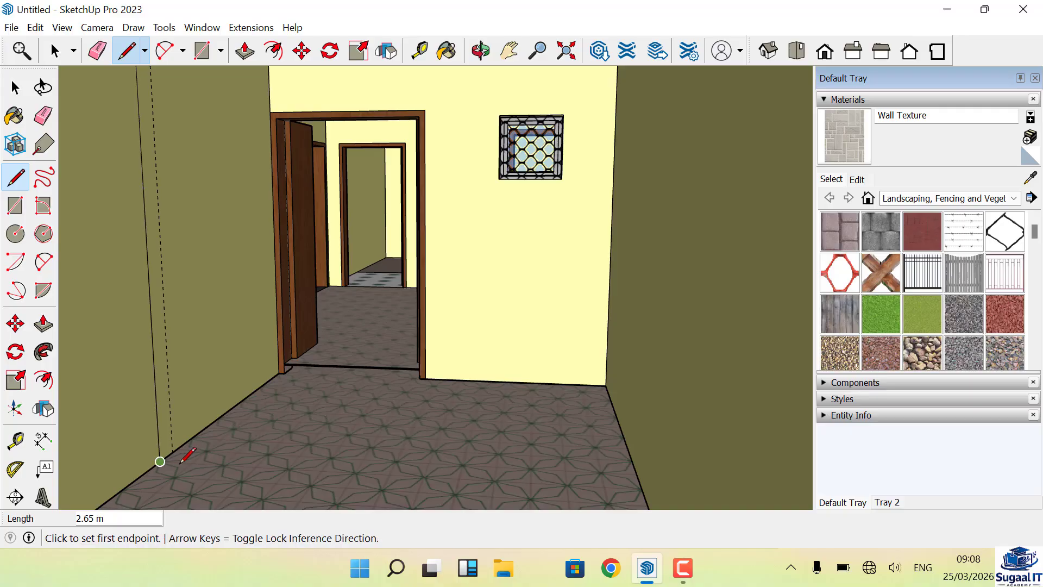
- Draw a second vertical line along the 1.85 m guide from the floor up to the canopy's underside
left_click(172, 451)
scroll(168, 442, "down", 5)
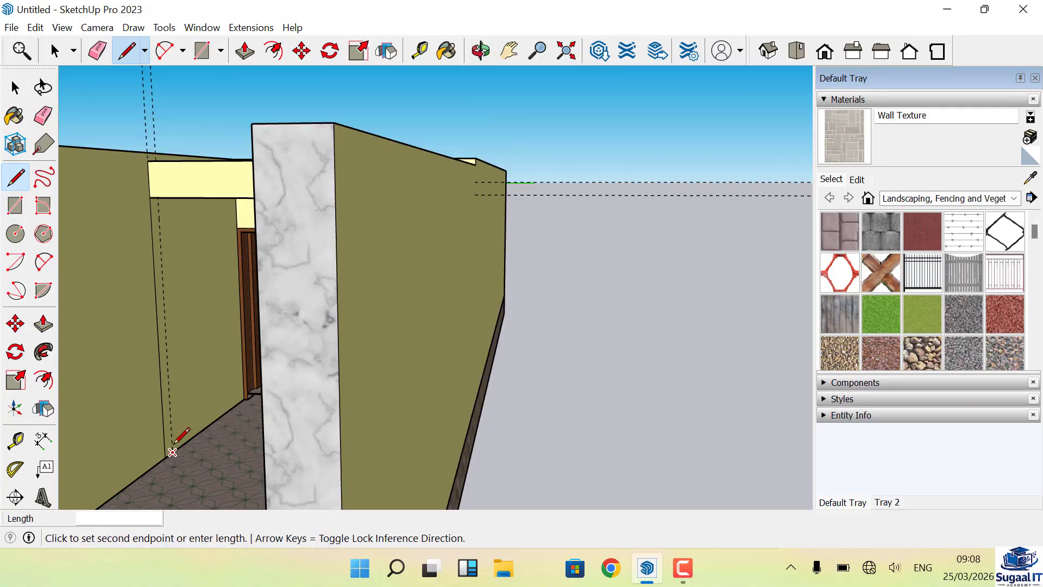
scroll(141, 202, "up", 3)
scroll(141, 202, "up", 4)
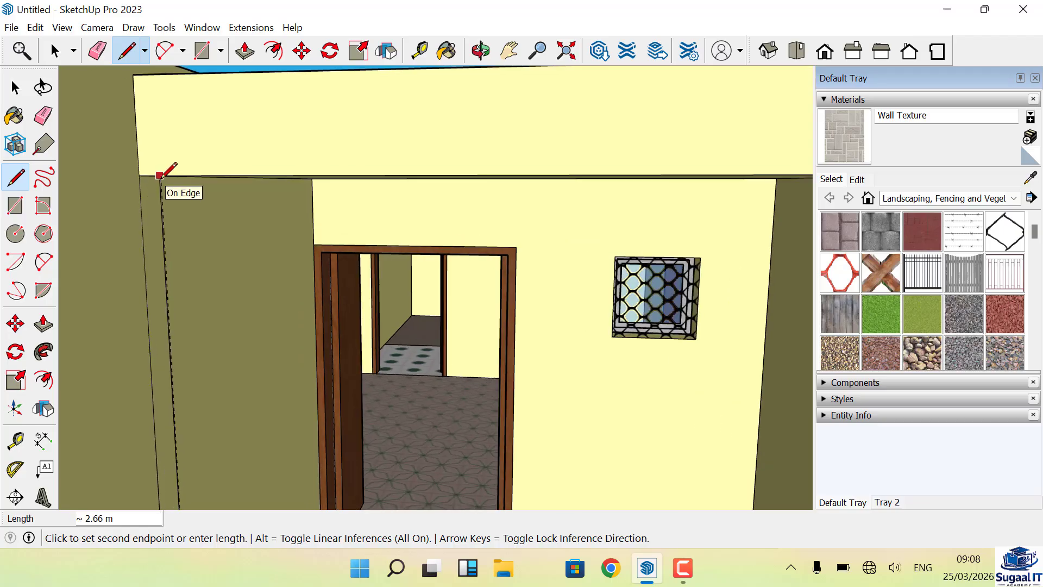
left_click(480, 51)
left_click_drag(288, 163, 287, 197)
left_click(566, 51)
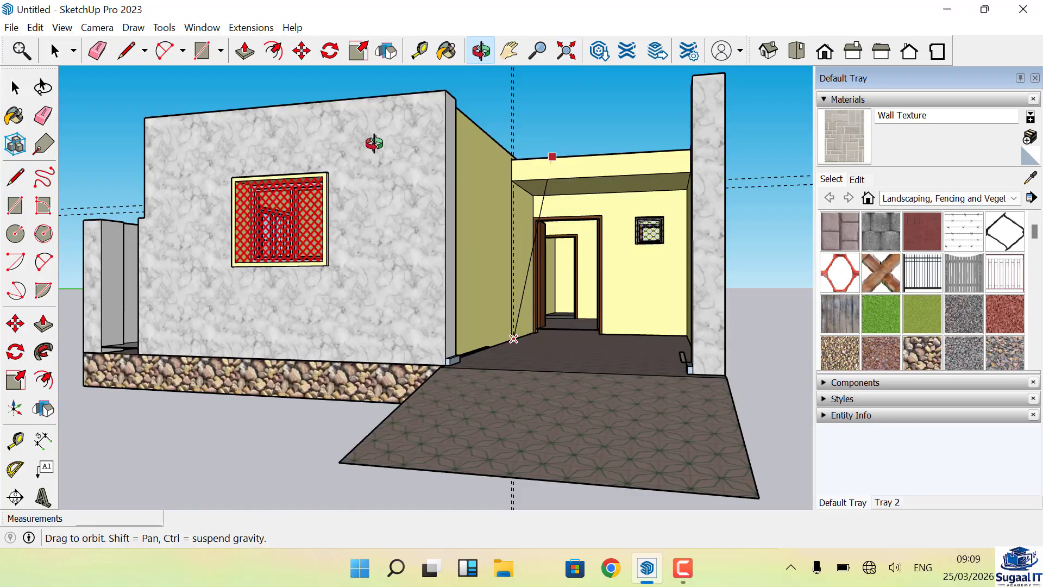
scroll(574, 171, "up", 6)
scroll(464, 211, "up", 2)
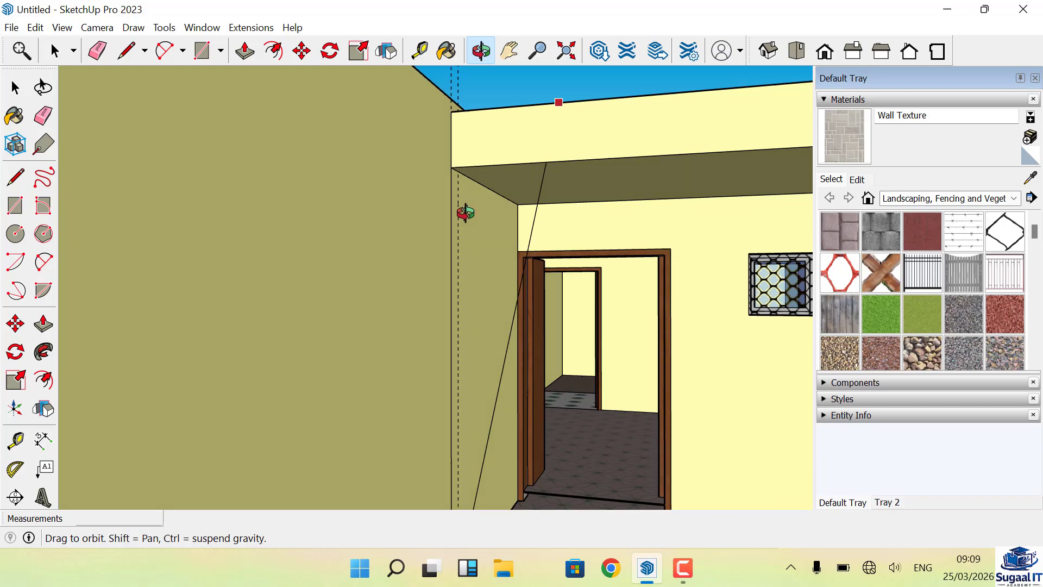
left_click_drag(458, 213, 447, 212)
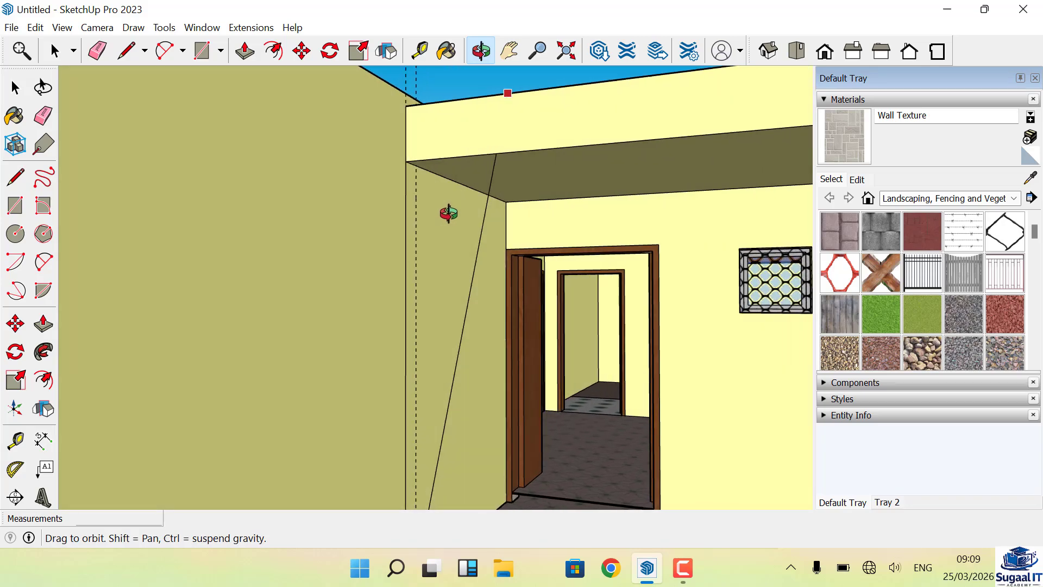
left_click(124, 56)
scroll(419, 182, "up", 1)
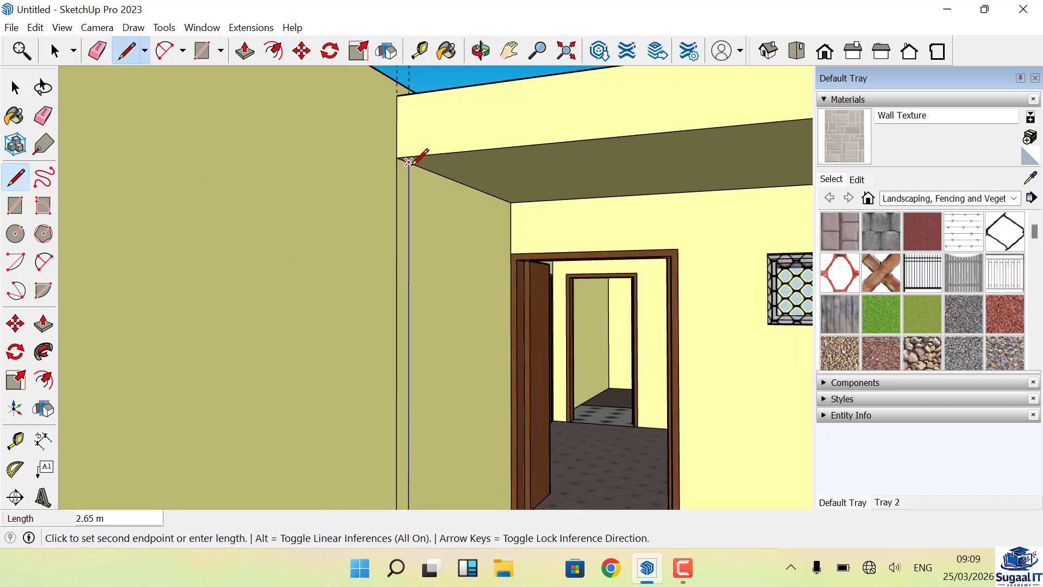
left_click(413, 164)
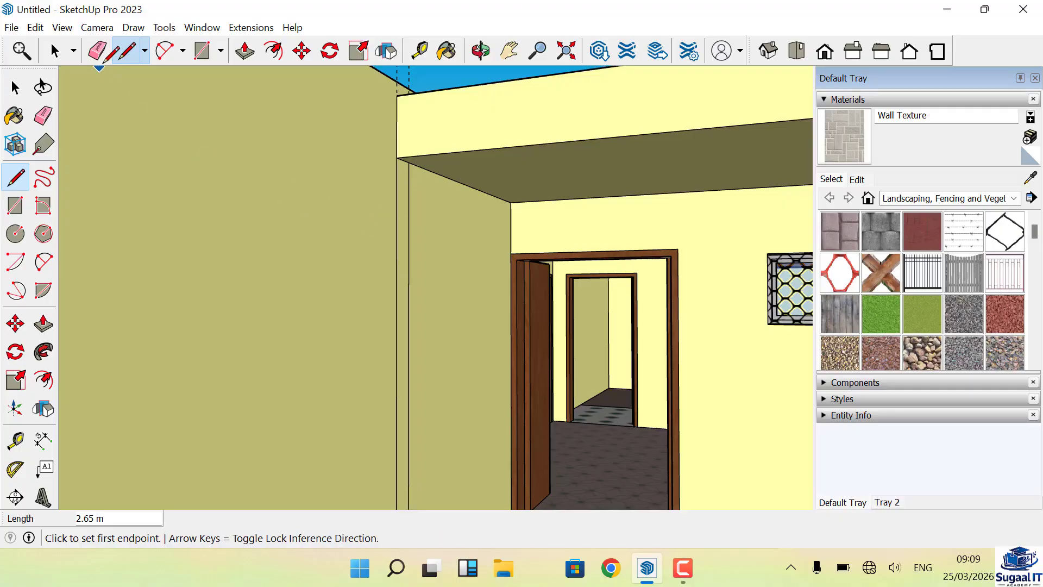
- Extrude the narrow wall strip between the two vertical lines outward by 0.15 m to form a pillar under the canopy
left_click(244, 50)
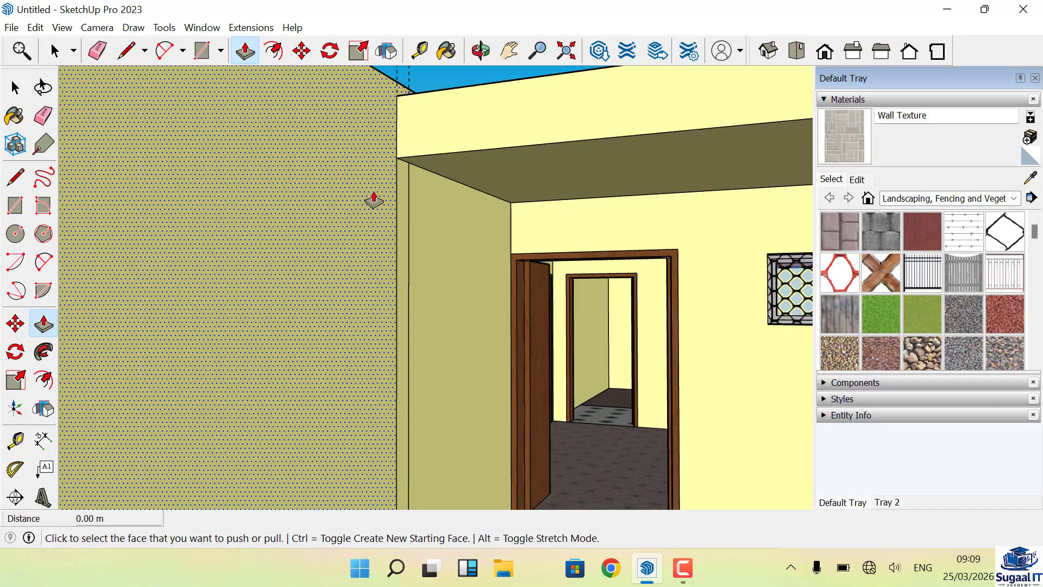
left_click(406, 218)
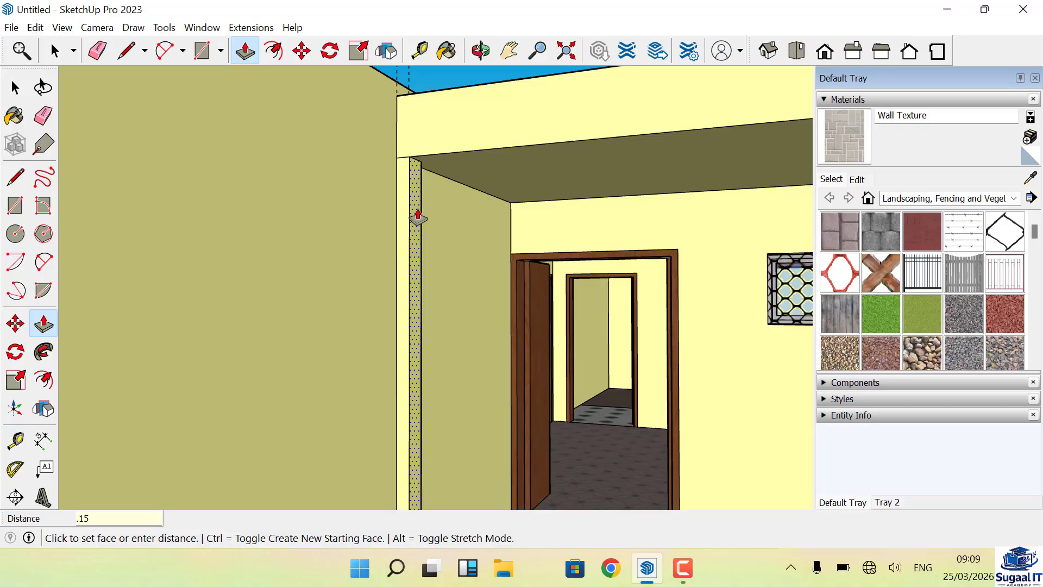
key("Return")
scroll(337, 275, "down", 4)
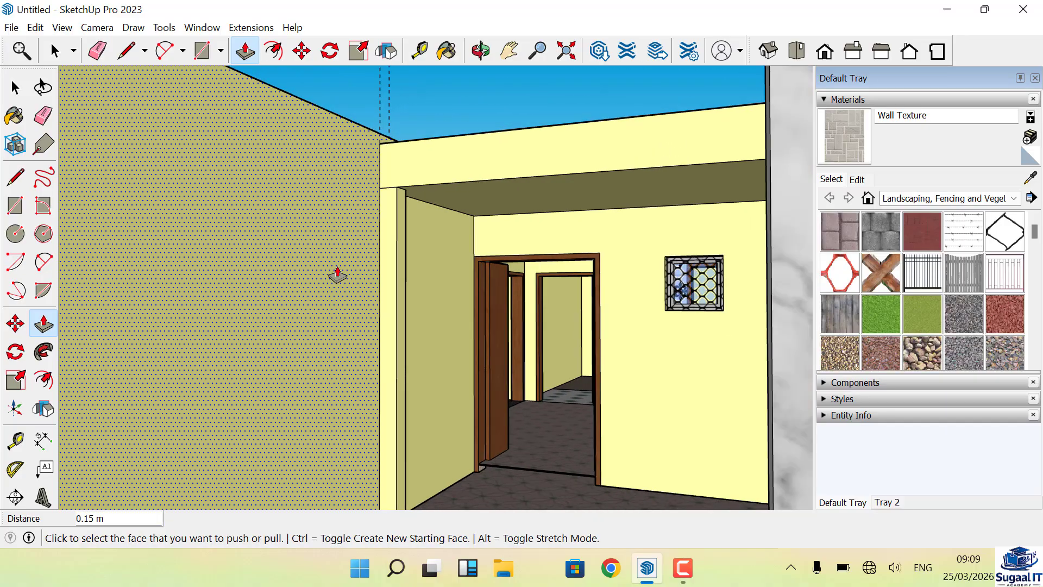
- Erase the seam line between the new pillar and the canopy front together with the two vertical guides above it
left_click(97, 50)
scroll(395, 186, "up", 3)
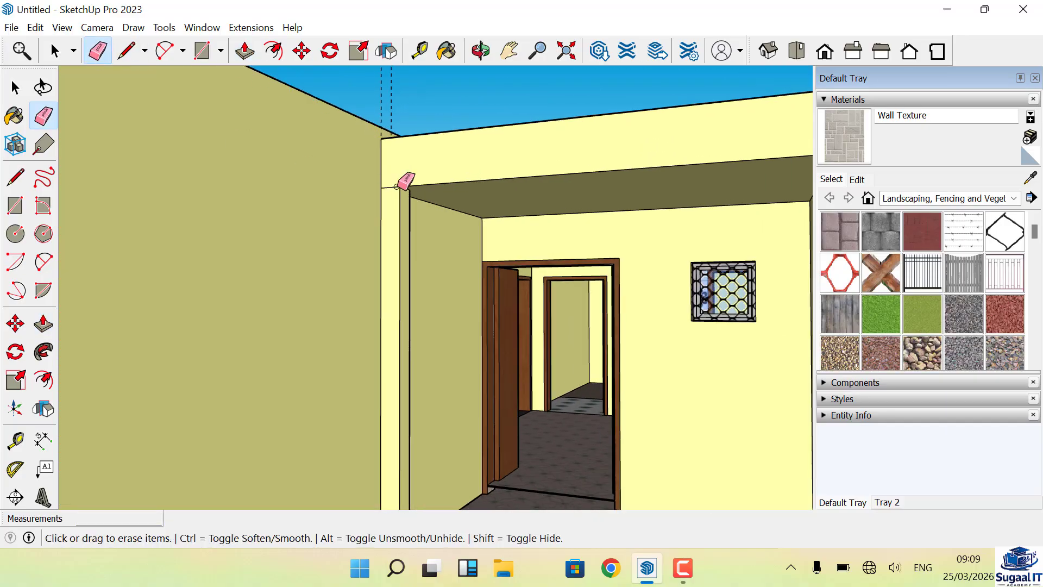
mouse_move(389, 189)
left_mouse_down()
mouse_move(402, 105)
mouse_move(377, 90)
mouse_move(391, 90)
left_mouse_up()
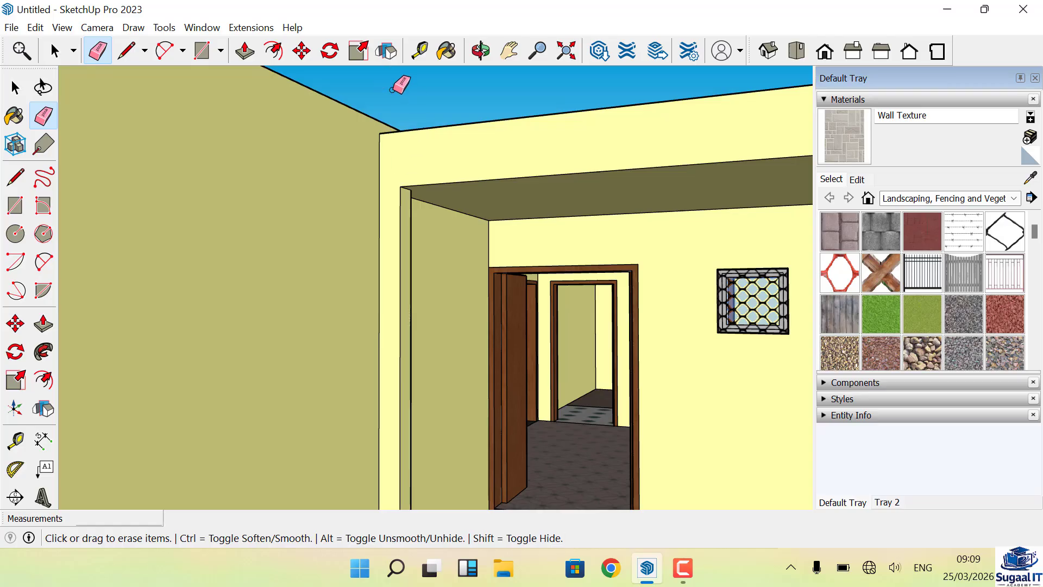
- Place a vertical guide on the opposite side wall, 2 m from the inner corner, through the canopy's front bottom corner
scroll(383, 96, "down", 3)
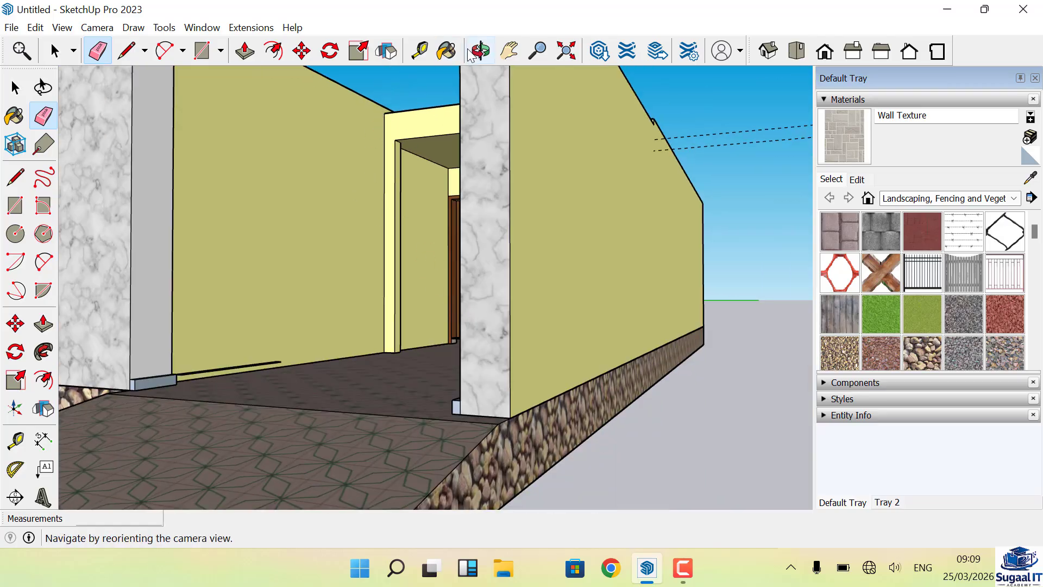
left_click(480, 50)
left_click_drag(302, 165, 438, 221)
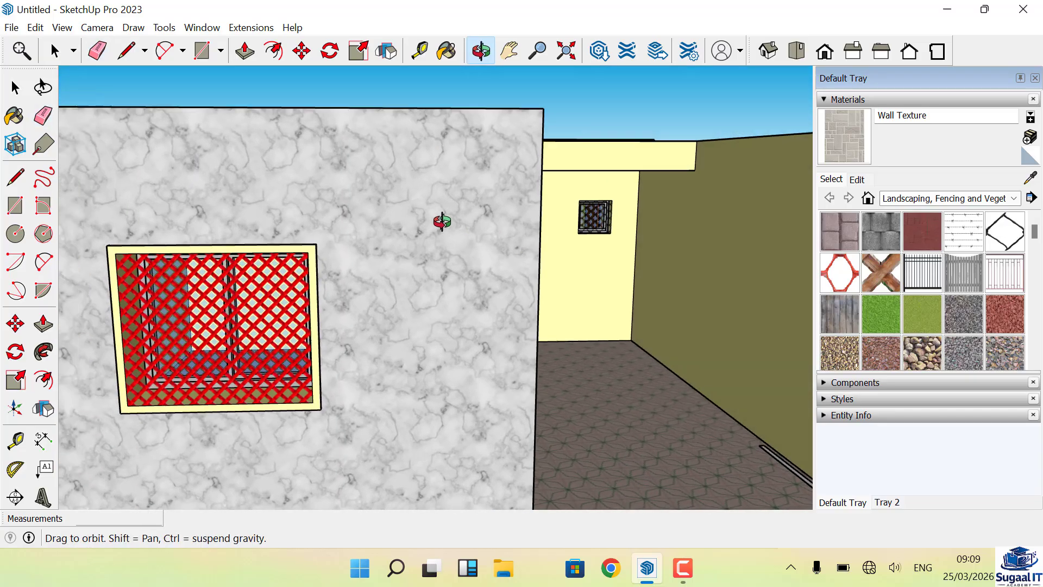
left_click_drag(726, 184, 672, 198)
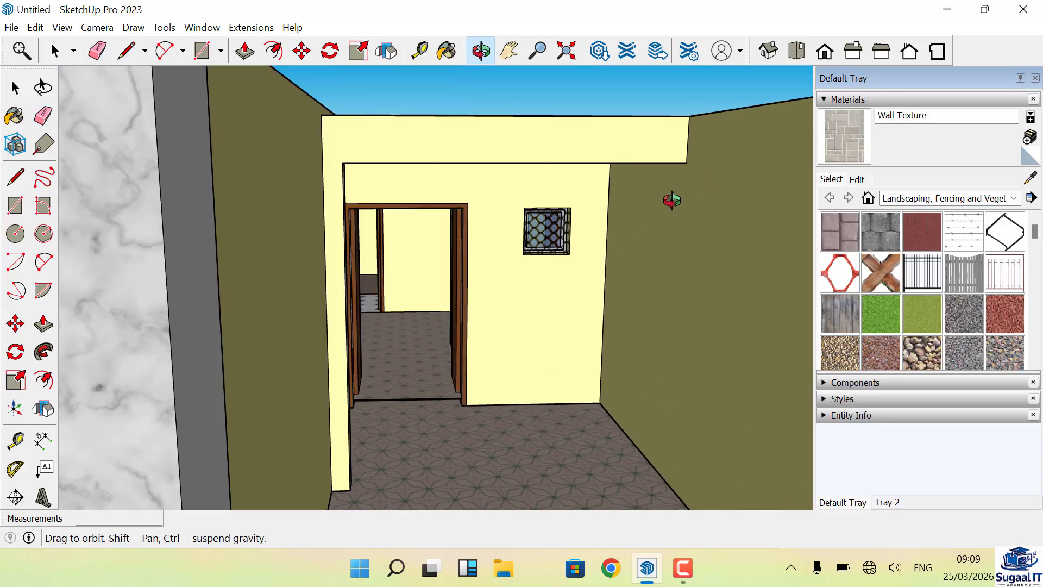
left_click(419, 51)
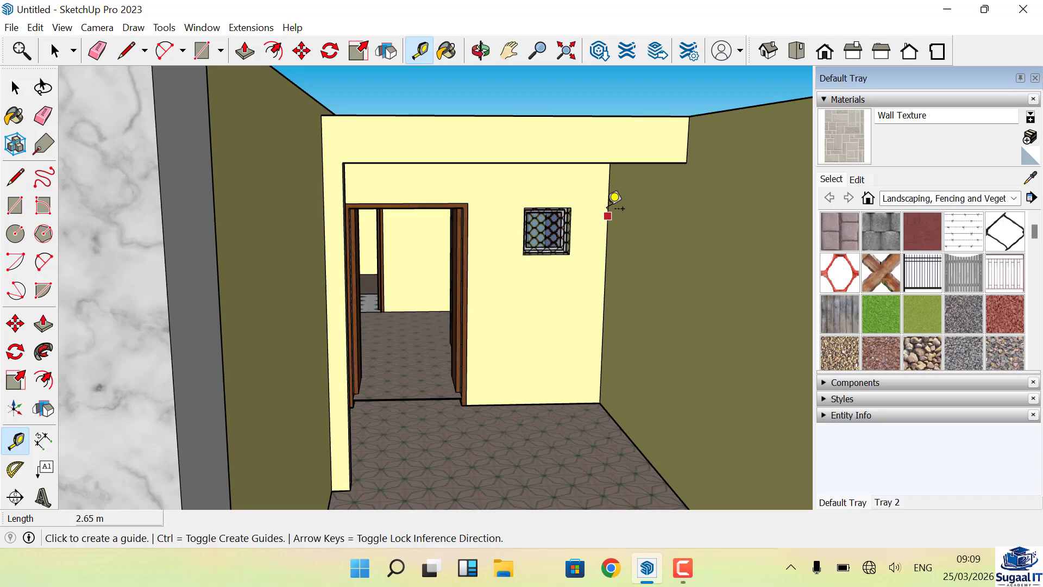
left_click(609, 193)
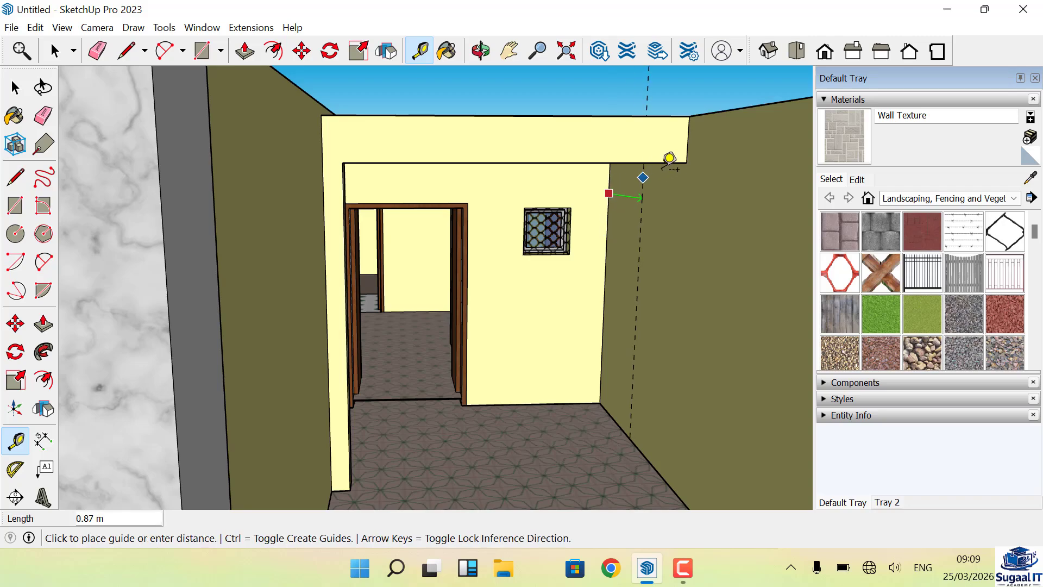
left_click(687, 161)
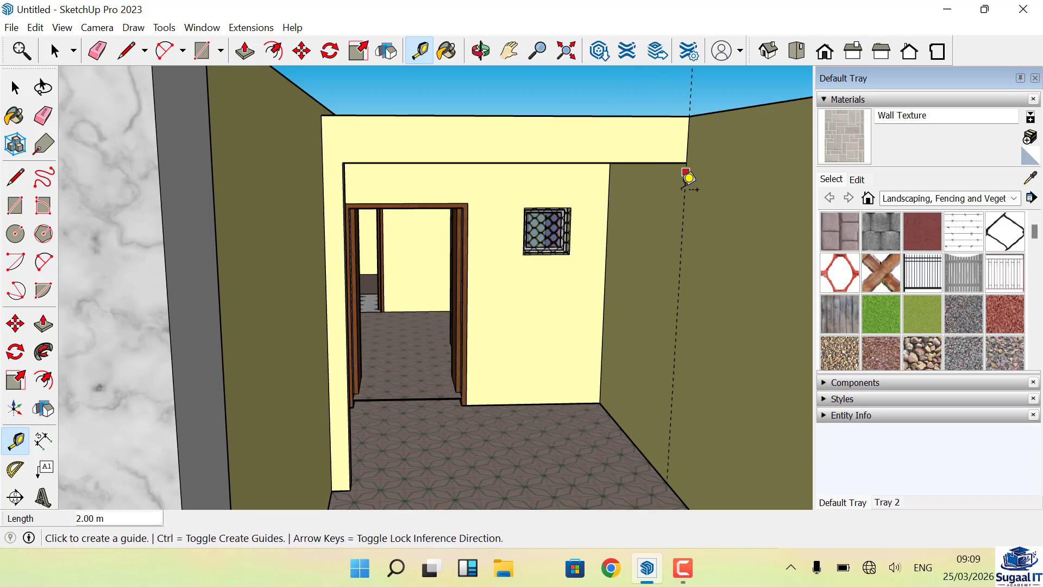
- Place a second vertical guide on the wall beside the small window, 1.85 m from the inner corner
scroll(681, 186, "up", 2)
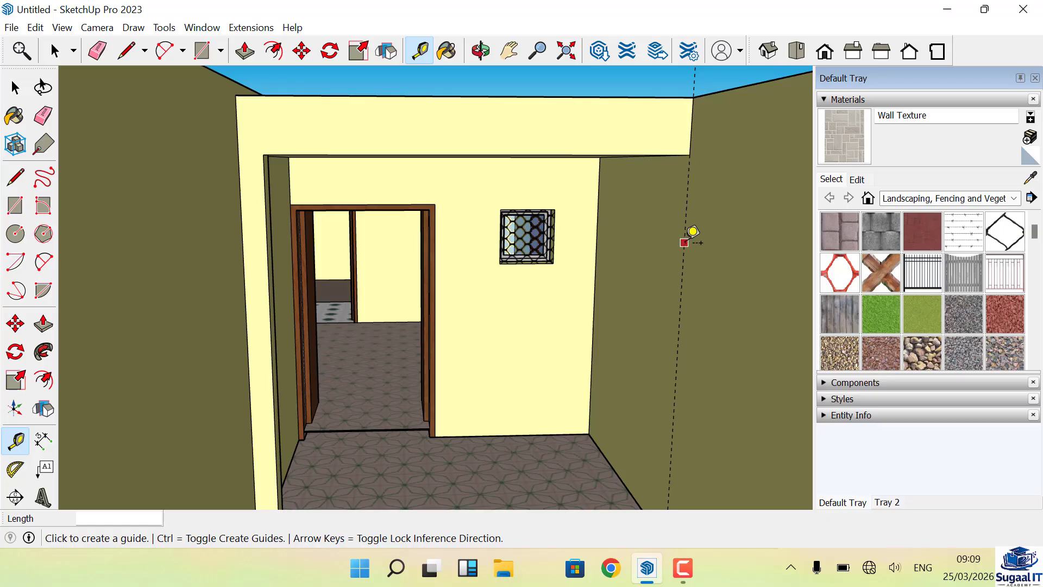
left_click(684, 243)
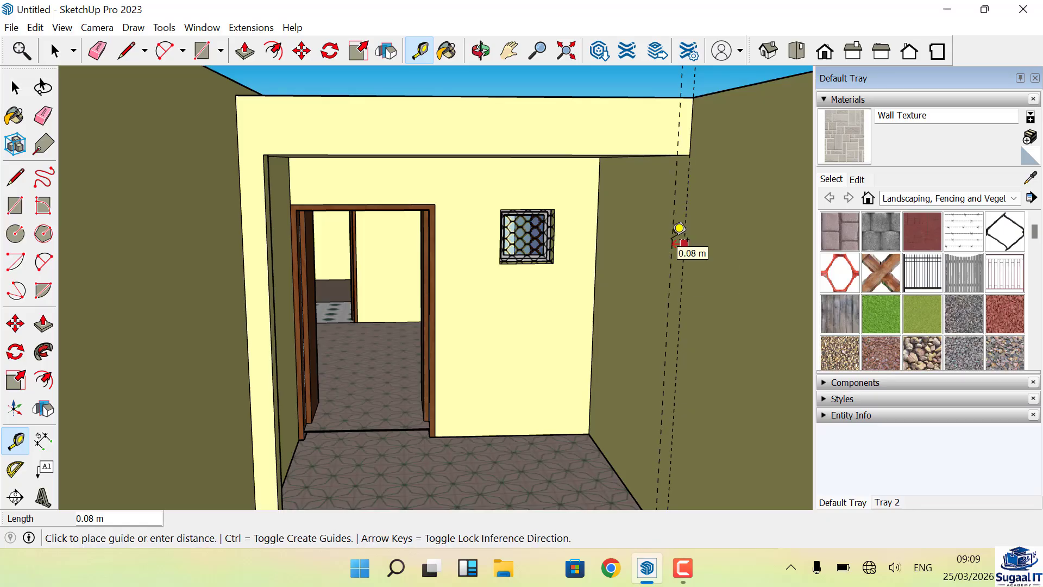
key("Escape")
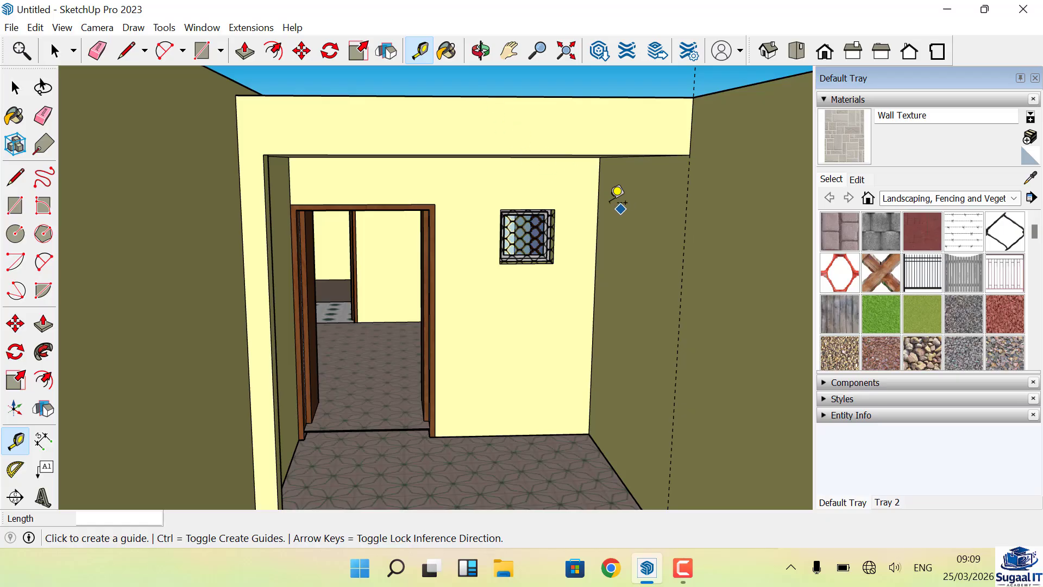
left_click(607, 164)
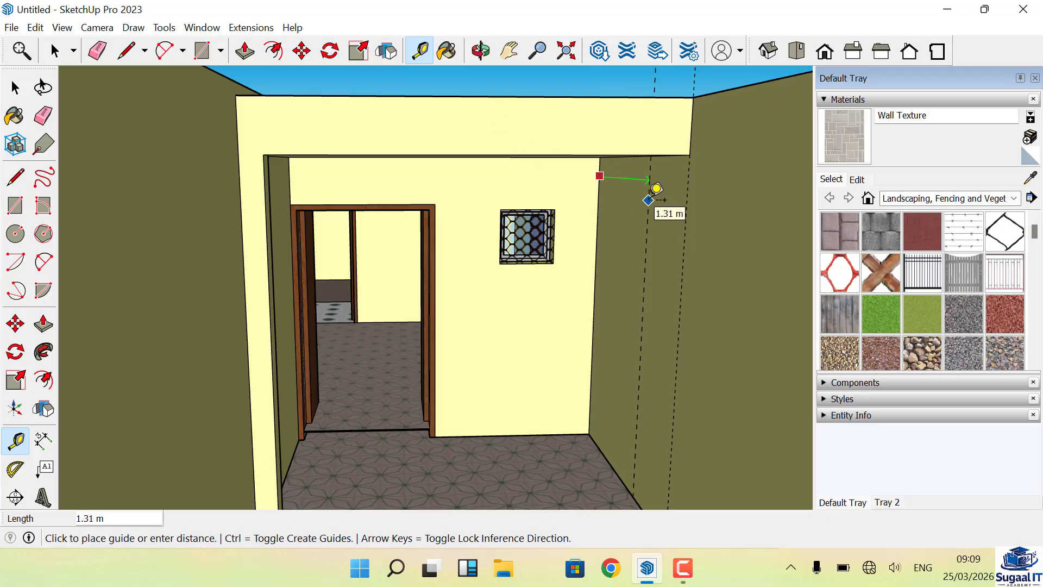
type(".85")
key("Return")
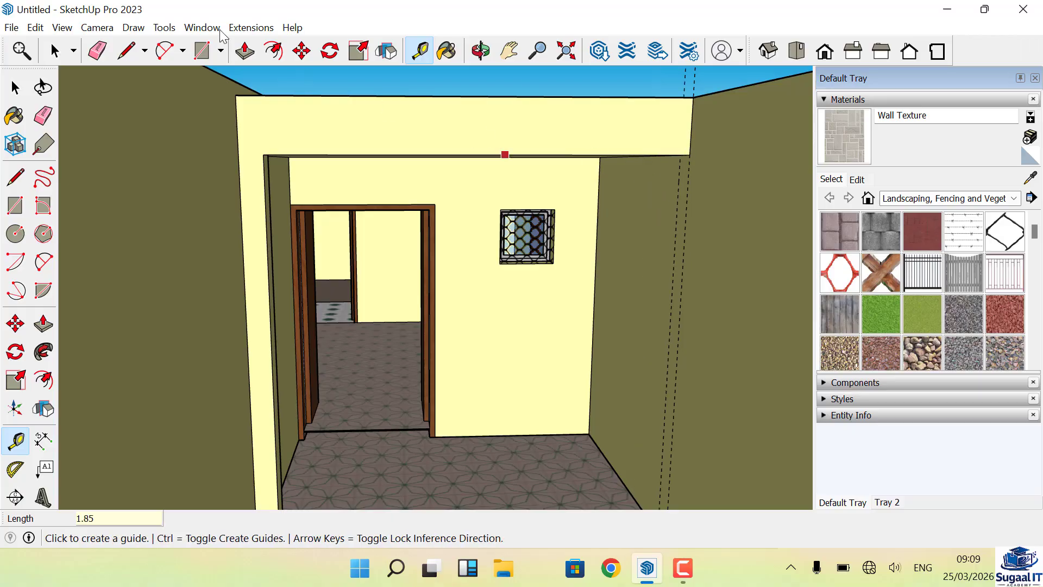
- Draw a vertical line on the window-side wall from the canopy's front bottom corner down the 2 m guide to the floor
left_click(126, 50)
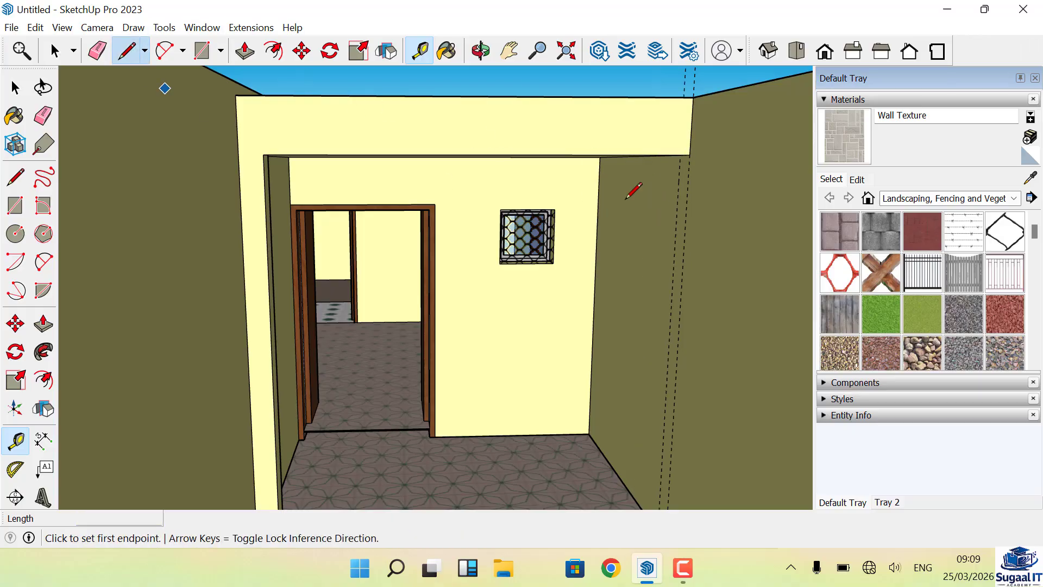
left_click(689, 156)
scroll(689, 159, "down", 1)
scroll(699, 253, "down", 2)
scroll(691, 397, "up", 2)
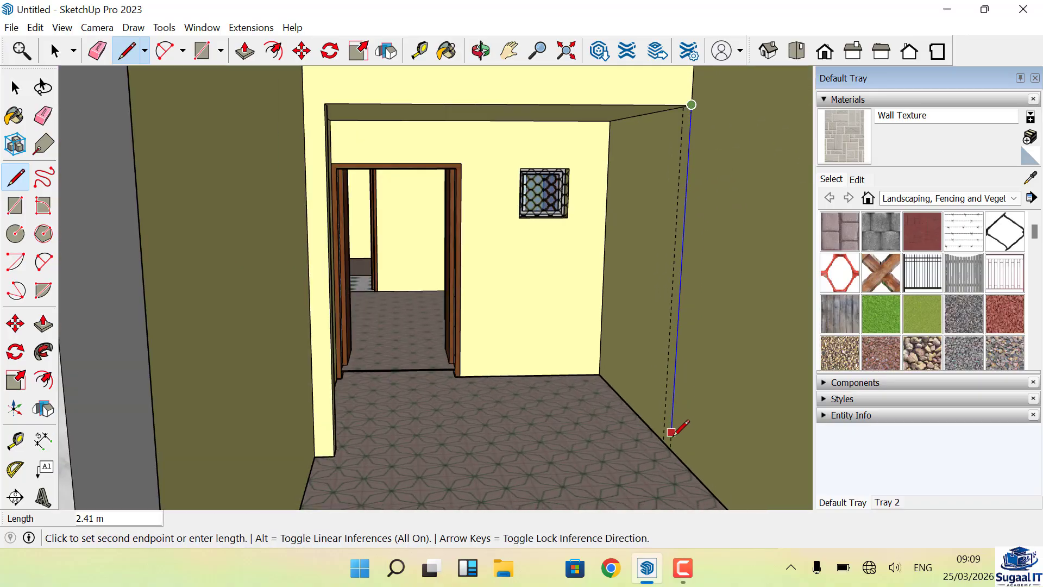
scroll(672, 435, "down", 1)
left_click(670, 451)
scroll(677, 411, "up", 1)
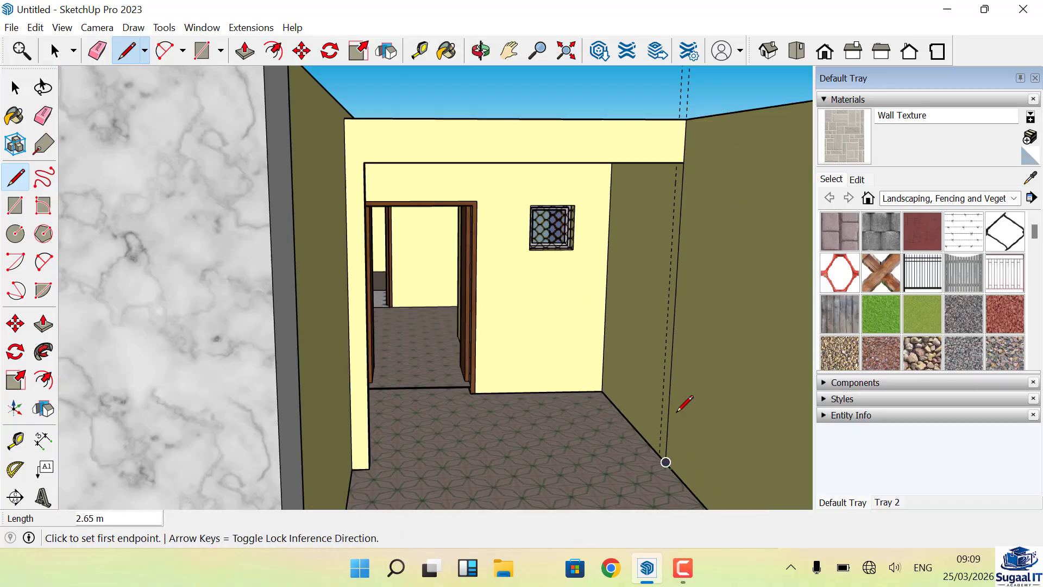
- Draw a second vertical line along the 1.85 m guide from the canopy's underside down to the floor
scroll(679, 158, "up", 3)
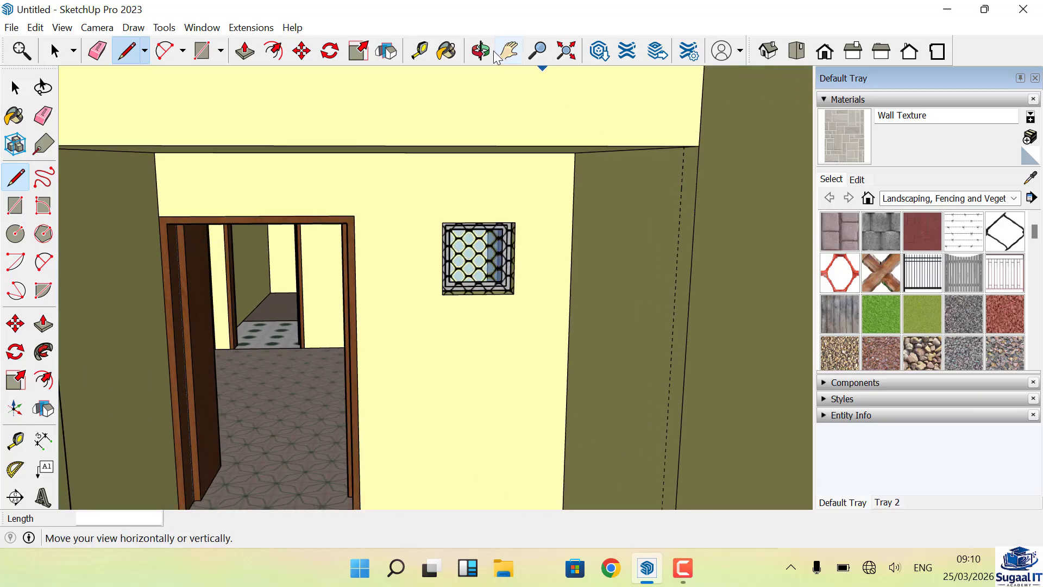
left_click(480, 50)
left_click_drag(629, 233, 692, 262)
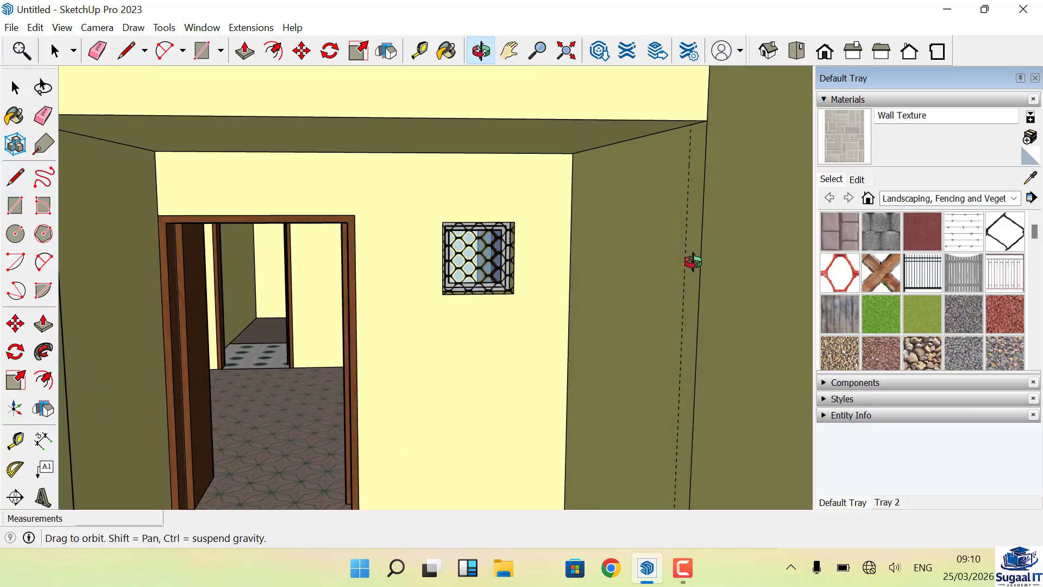
left_click(127, 50)
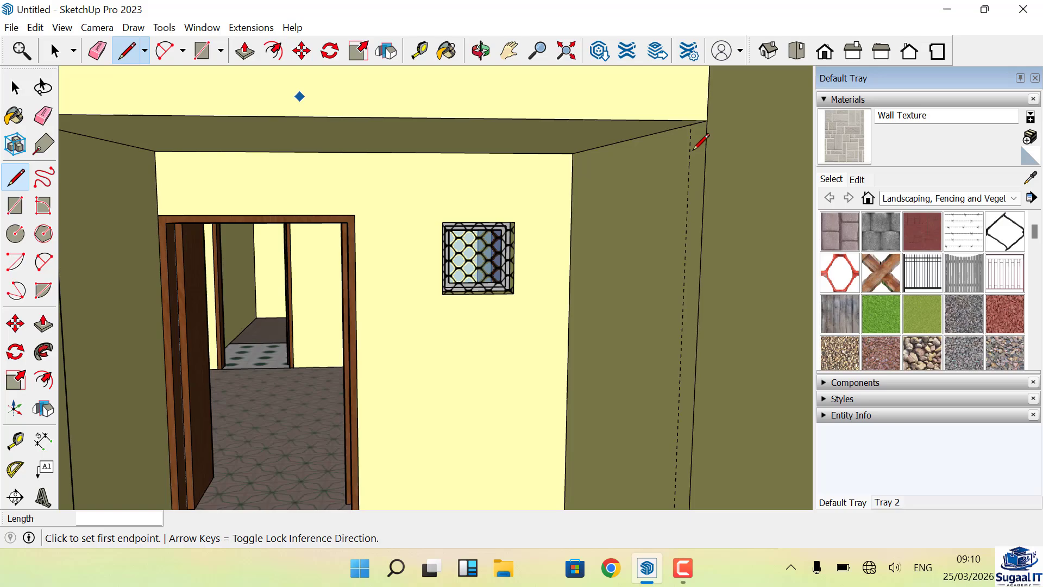
left_click(699, 124)
scroll(698, 211, "down", 2)
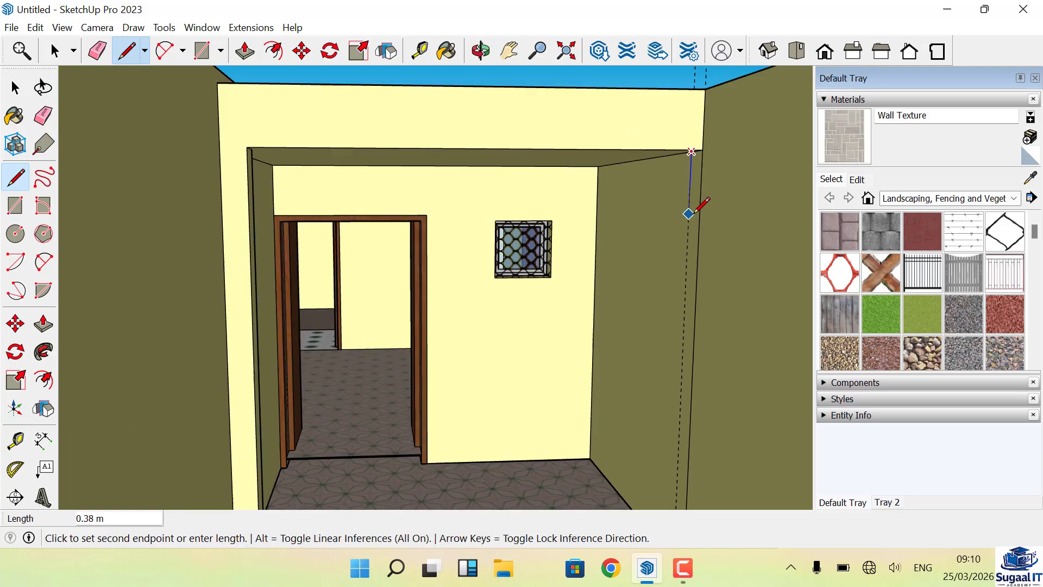
scroll(692, 413, "up", 4)
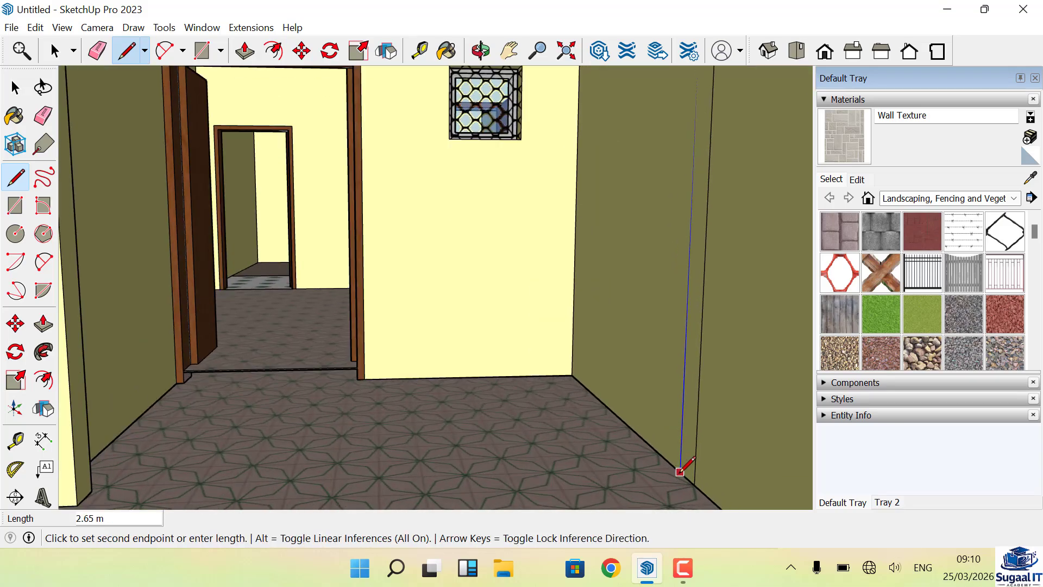
left_click(680, 471)
scroll(605, 480, "down", 3)
scroll(308, 106, "up", 3)
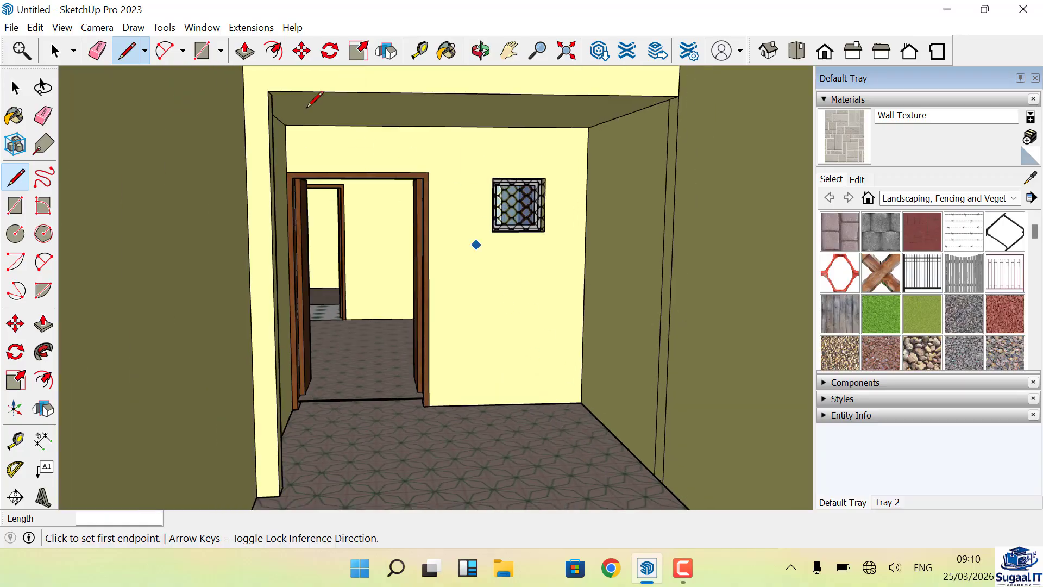
- Extrude the narrow strip between the two lines on the window-side wall by 0.15 m to form the second pillar
left_click(244, 52)
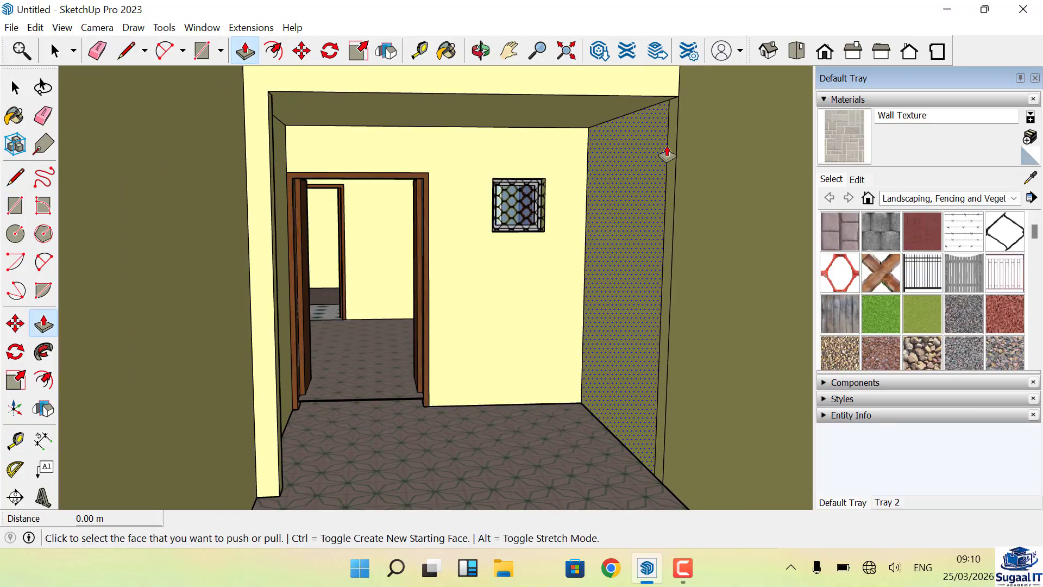
left_click(671, 145)
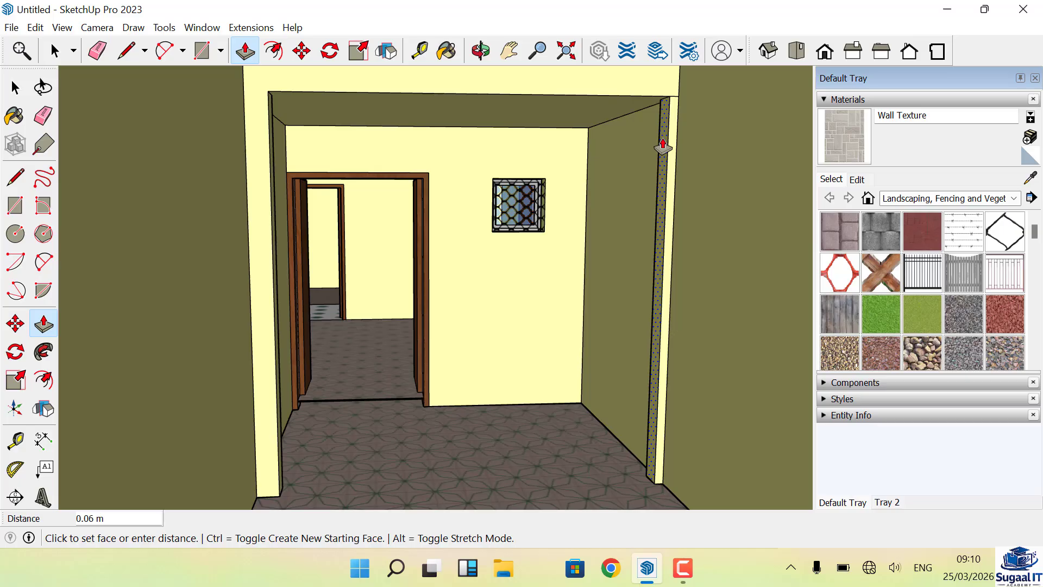
key("Return")
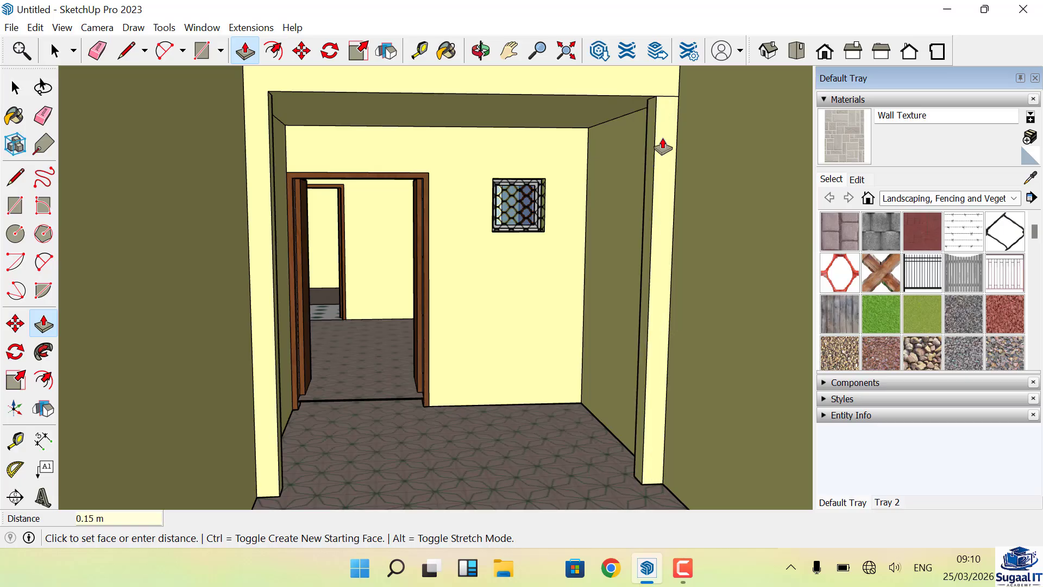
- Erase the seam line between the second pillar and the canopy front
left_click(97, 50)
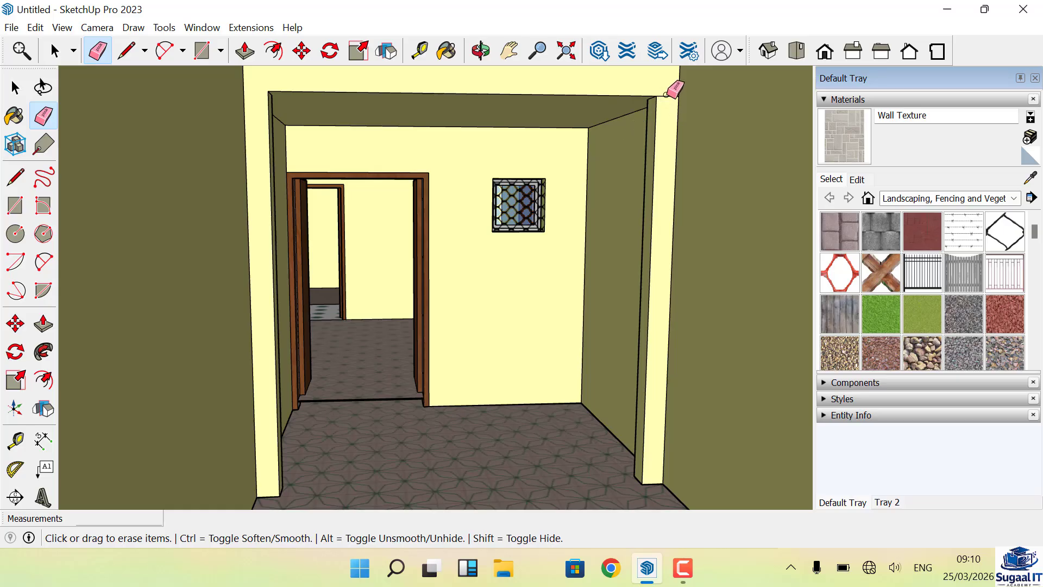
scroll(525, 121, "down", 5)
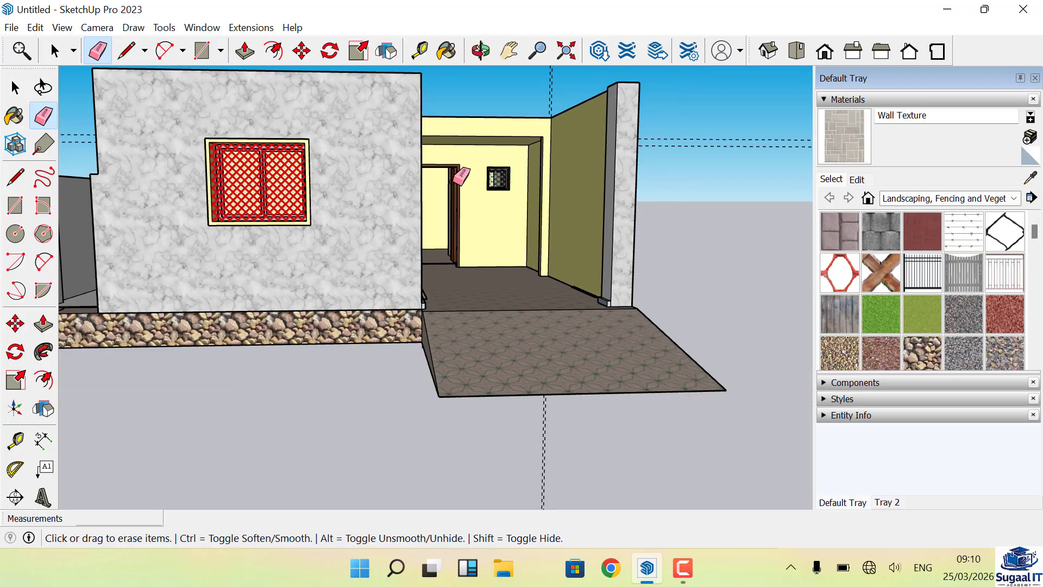
scroll(458, 179, "down", 3)
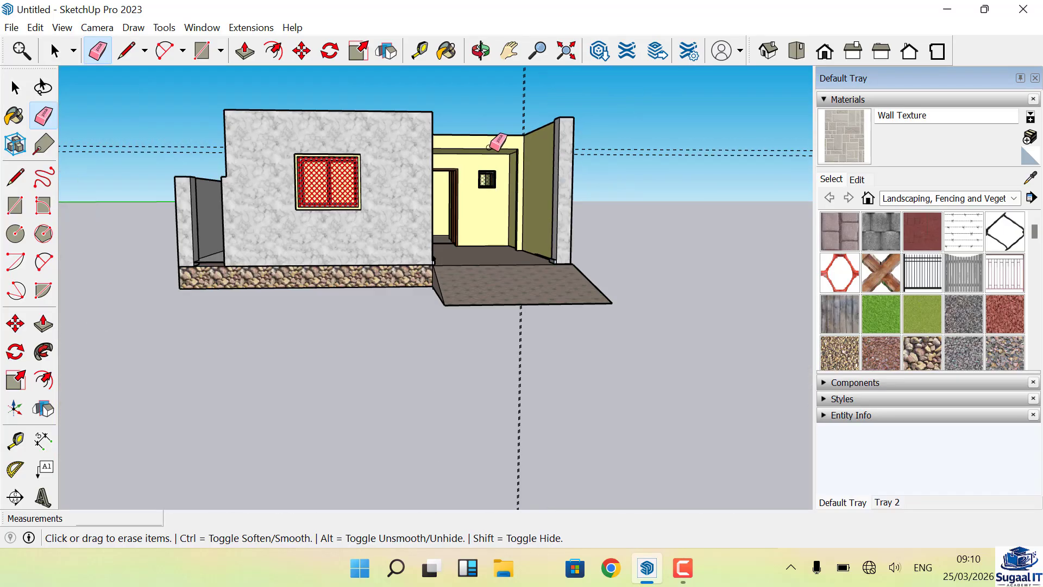
- Delete all remaining guides from the model
left_click(484, 49)
scroll(491, 194, "down", 3)
left_click_drag(492, 195, 452, 234)
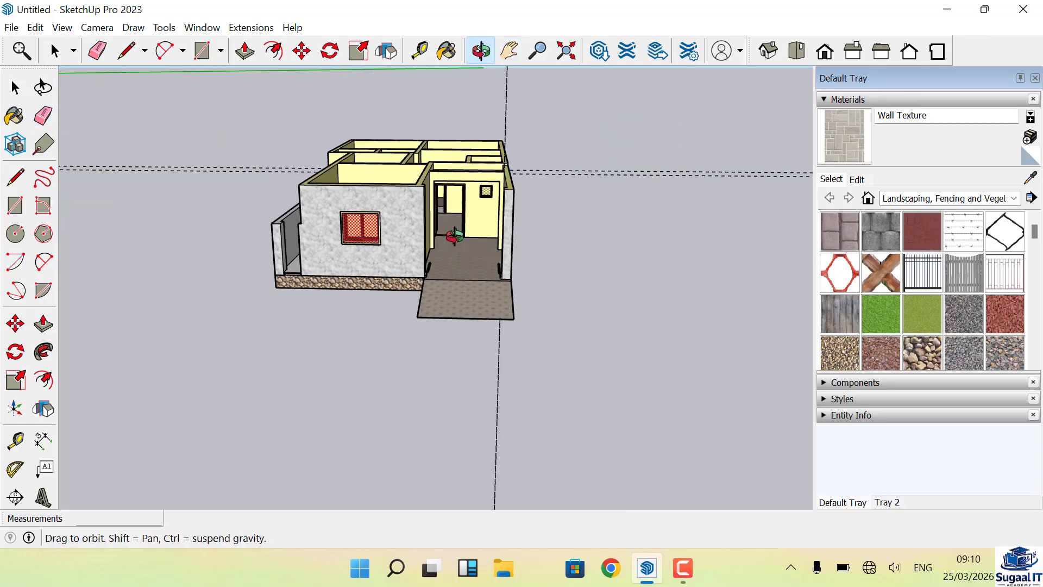
scroll(471, 183, "up", 8)
scroll(471, 184, "up", 1)
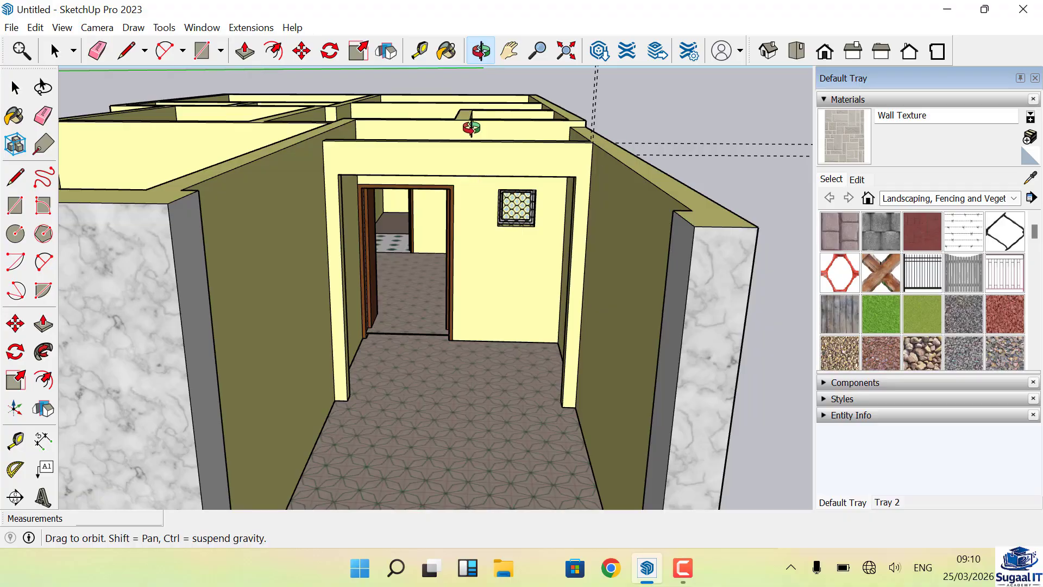
left_click(33, 28)
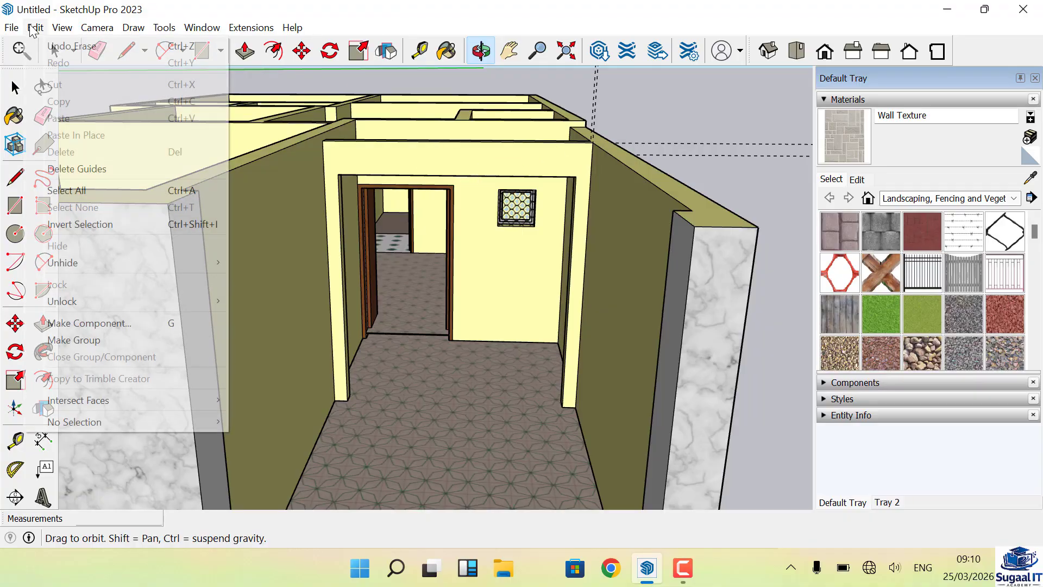
left_click(74, 169)
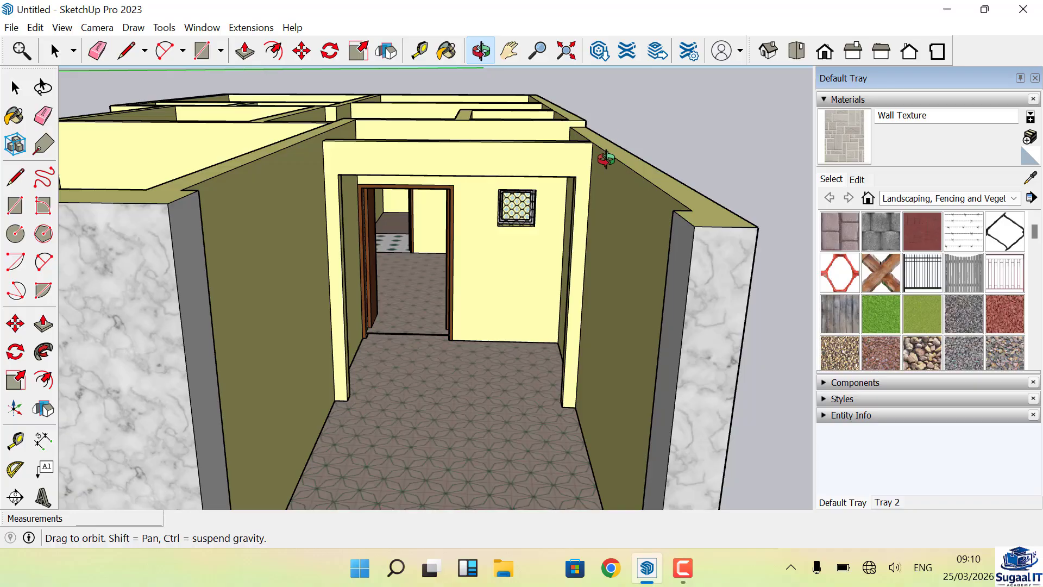
left_click_drag(409, 103, 423, 217)
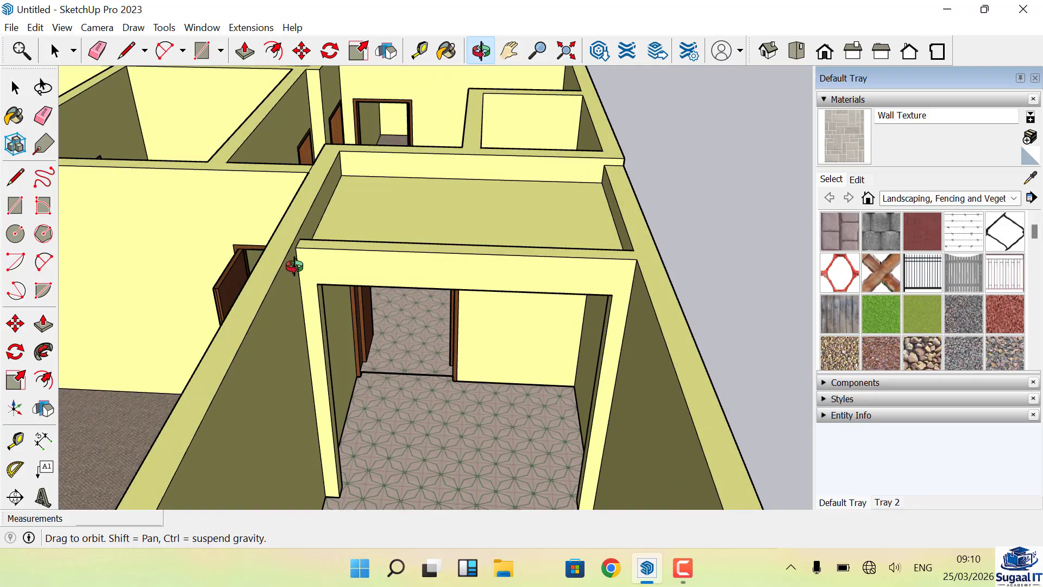
left_click_drag(528, 250, 498, 379)
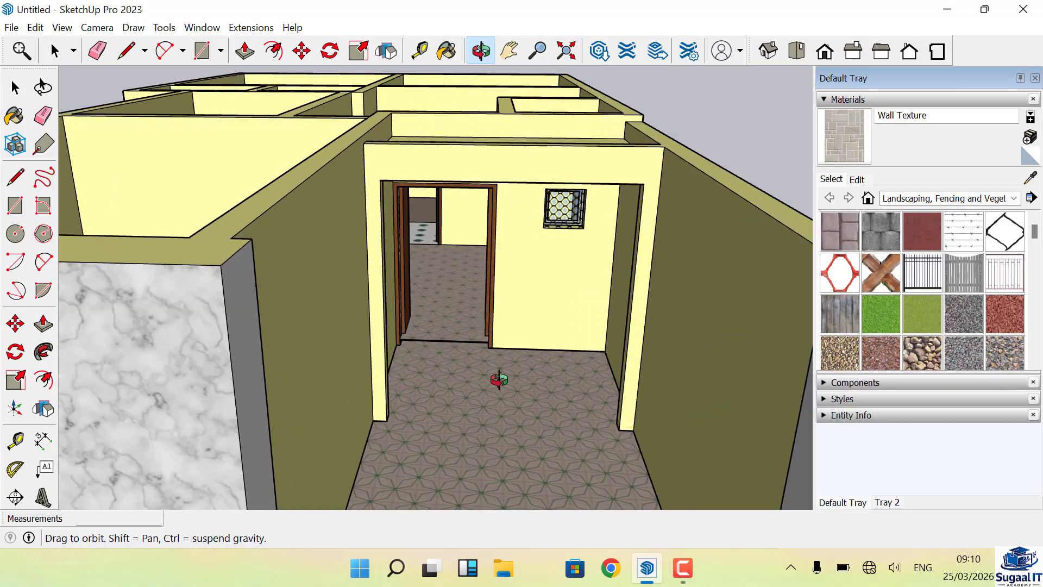
scroll(617, 450, "up", 1)
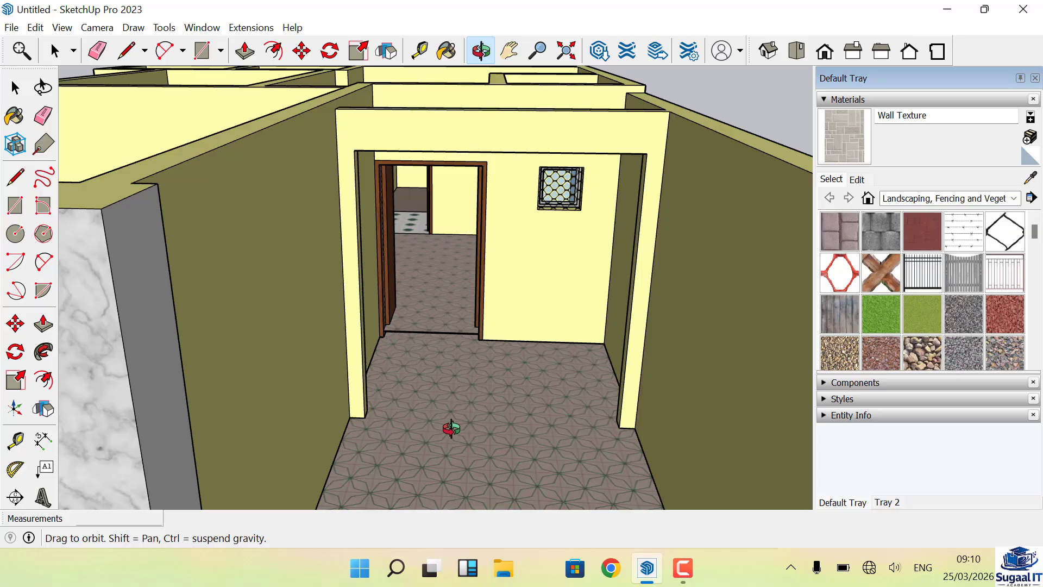
- Inspect the entrance canopy and its two pillars from above and from the front, both close up and within the whole house
left_click_drag(498, 398, 497, 423)
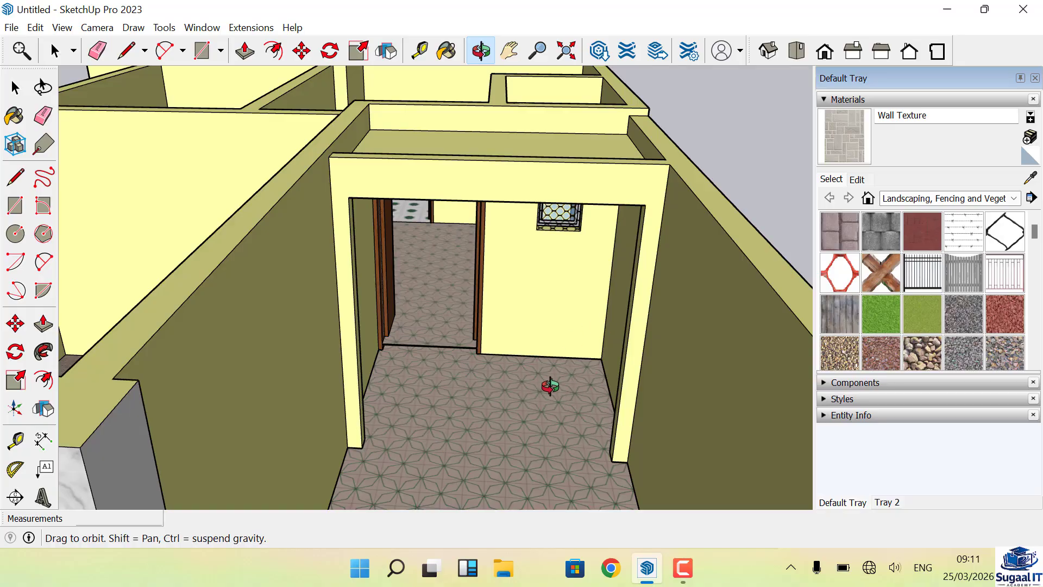
scroll(491, 361, "down", 10)
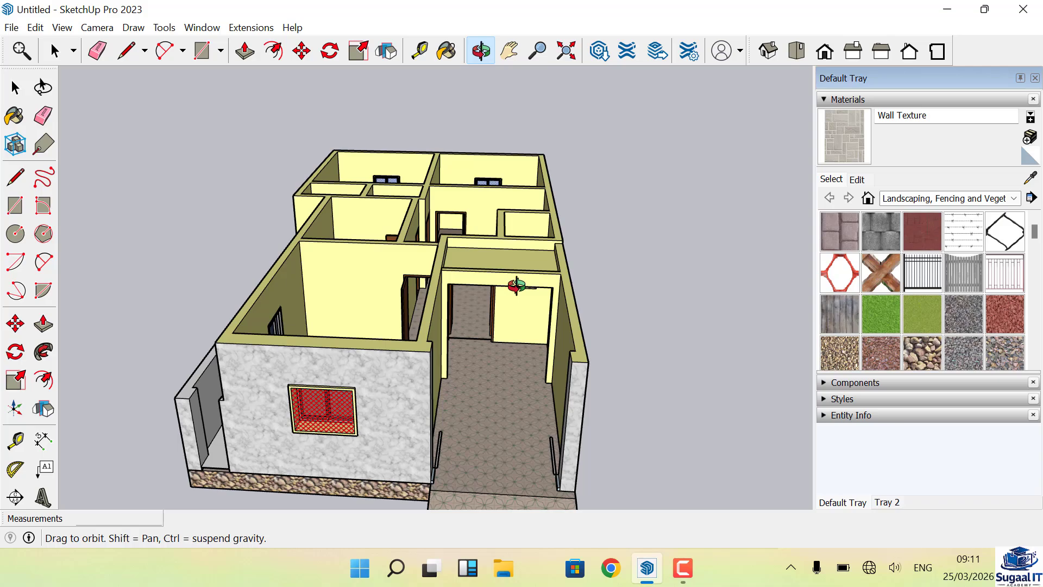
scroll(516, 285, "up", 5)
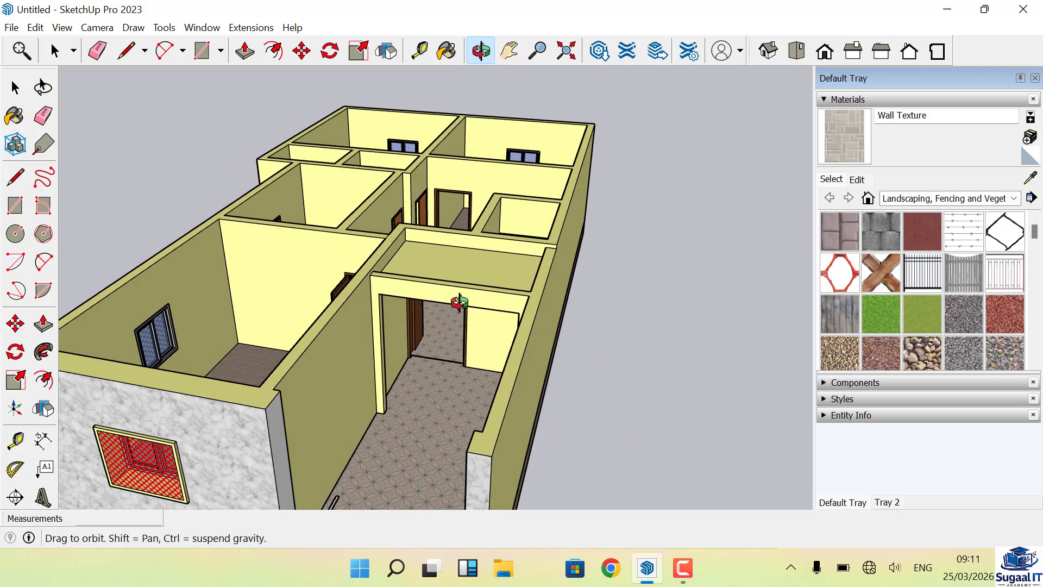
scroll(459, 302, "up", 5)
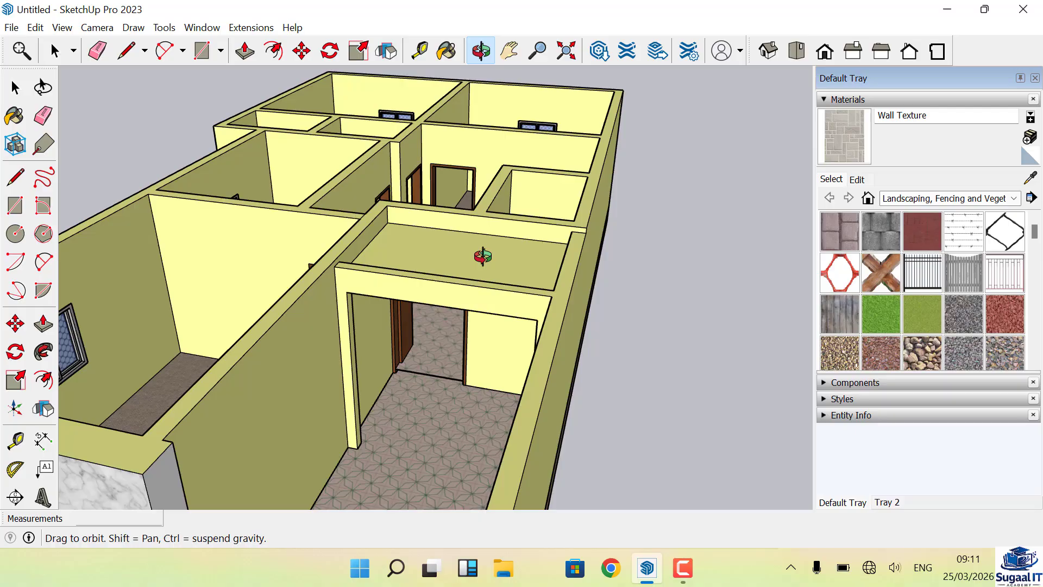
left_click_drag(414, 295, 466, 306)
scroll(561, 269, "down", 5)
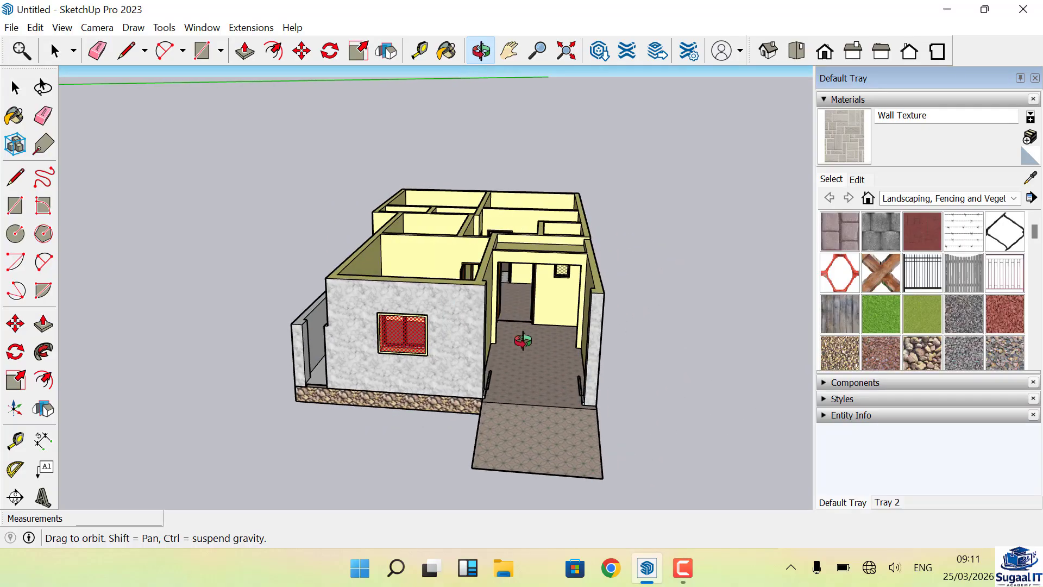
scroll(525, 341, "up", 3)
scroll(525, 340, "up", 2)
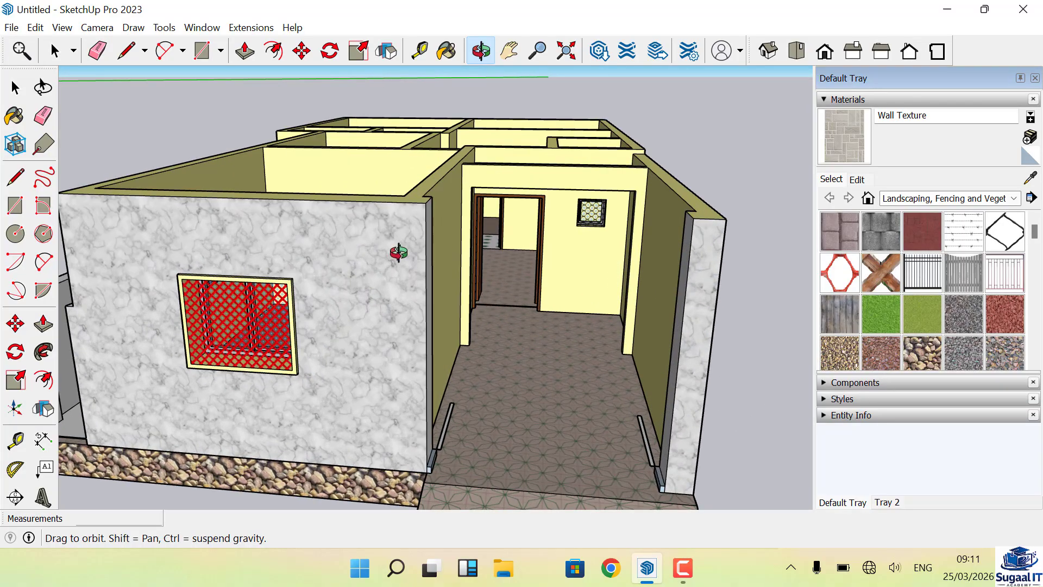